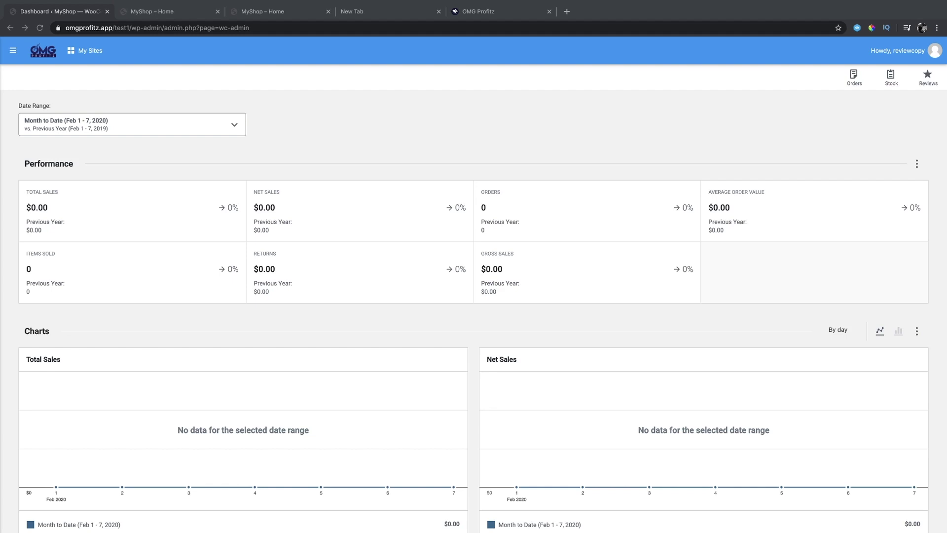
Expand the left admin sidebar to list the OMG Store orders, coupons and reports pages
scroll(463, 378, "down", 3)
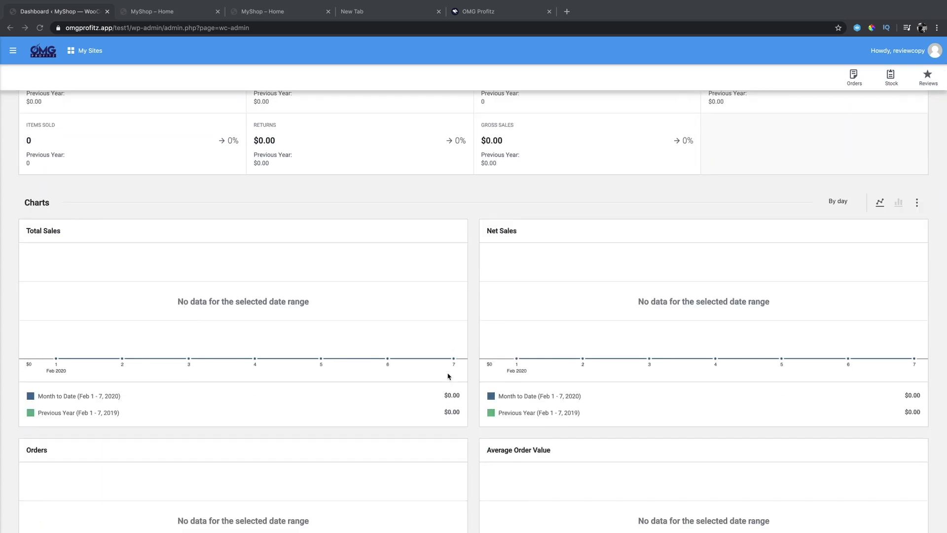
scroll(448, 377, "up", 3)
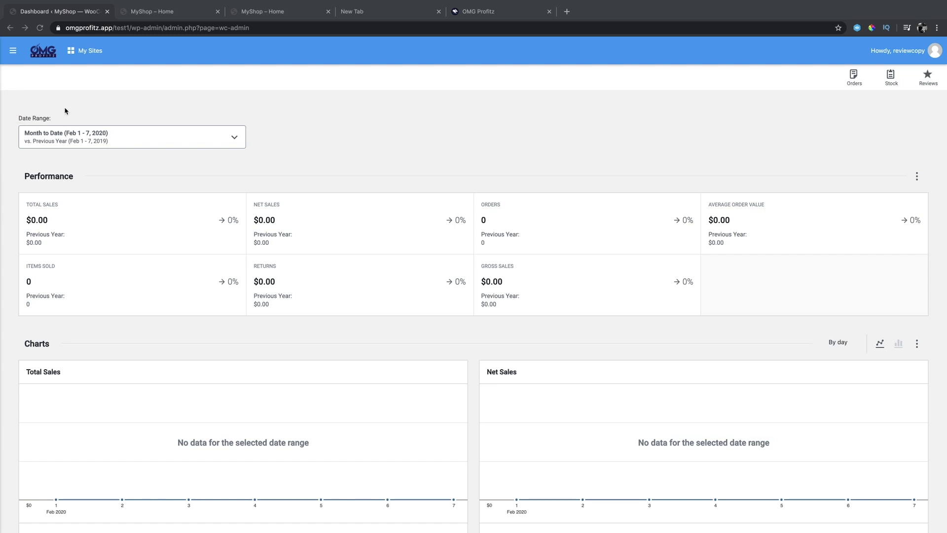
left_click(12, 56)
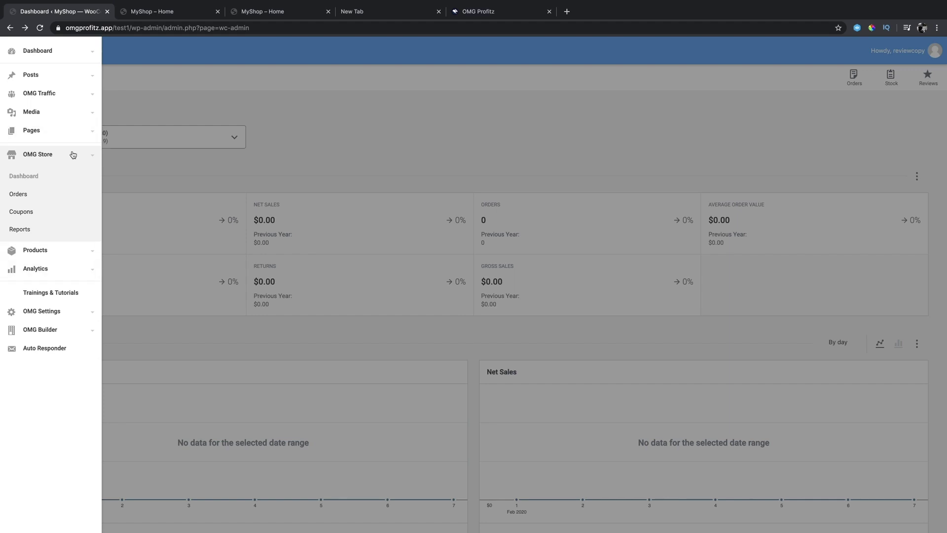
Glance at the storefront tab, return to the admin dashboard and close the sidebar
left_click(166, 12)
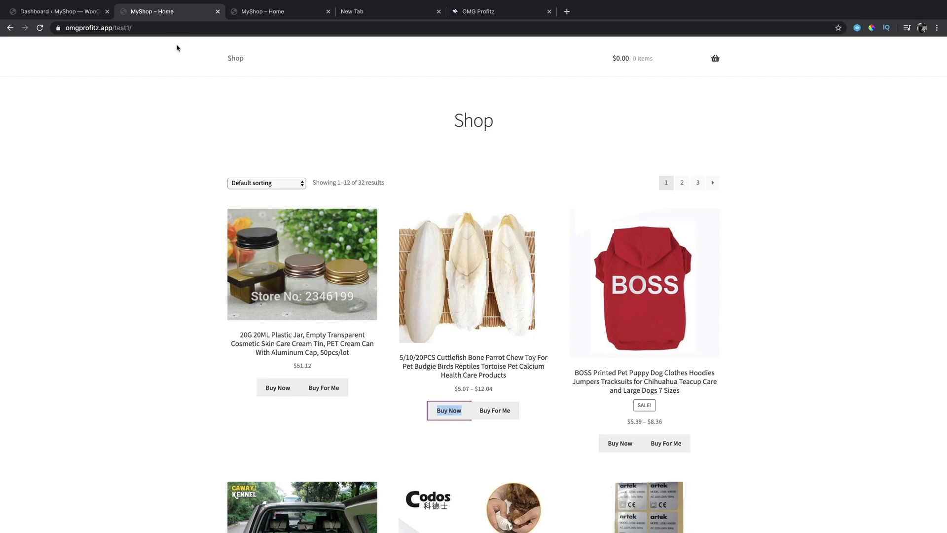
left_click(61, 16)
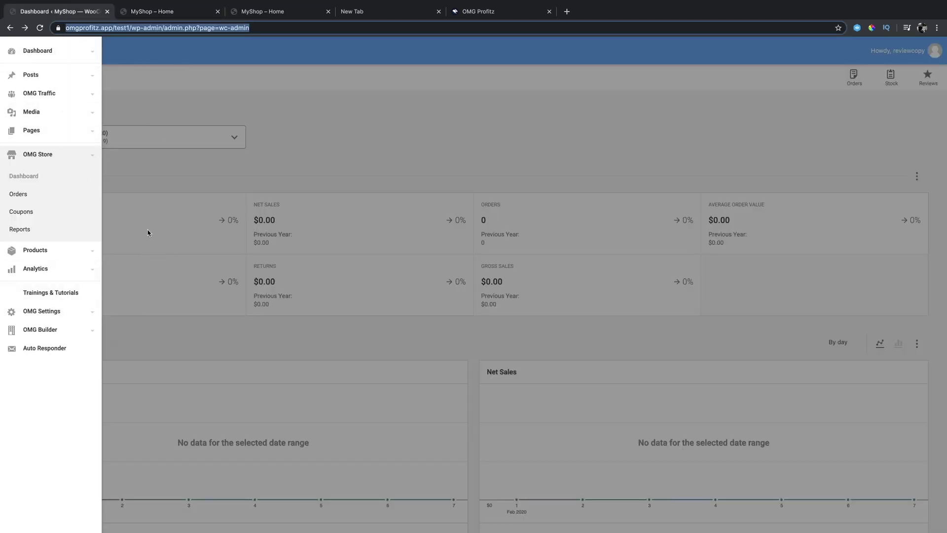
left_click(126, 142)
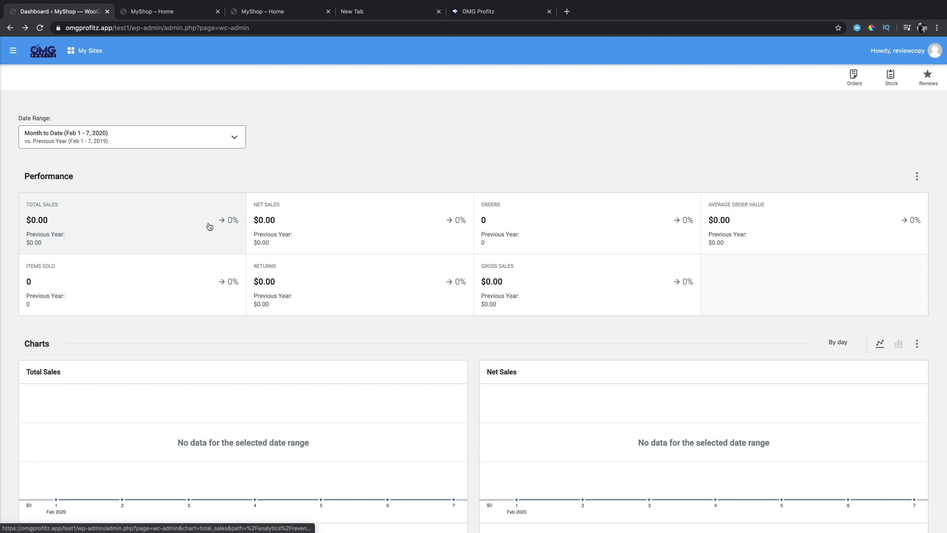
Scroll through the dashboard charts, then bring up the MyShop Shop page listing 32 products
scroll(210, 231, "down", 1)
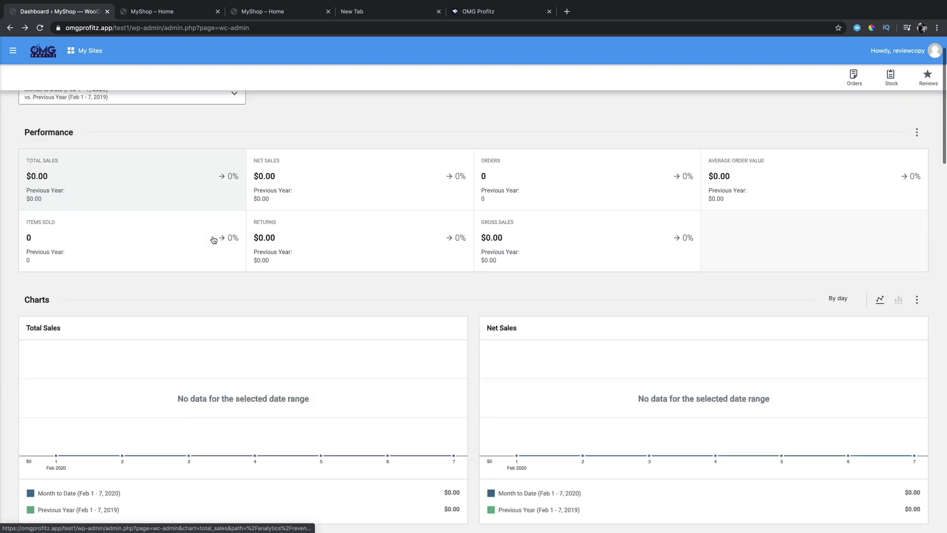
scroll(212, 237, "down", 4)
scroll(214, 240, "down", 3)
scroll(214, 241, "down", 3)
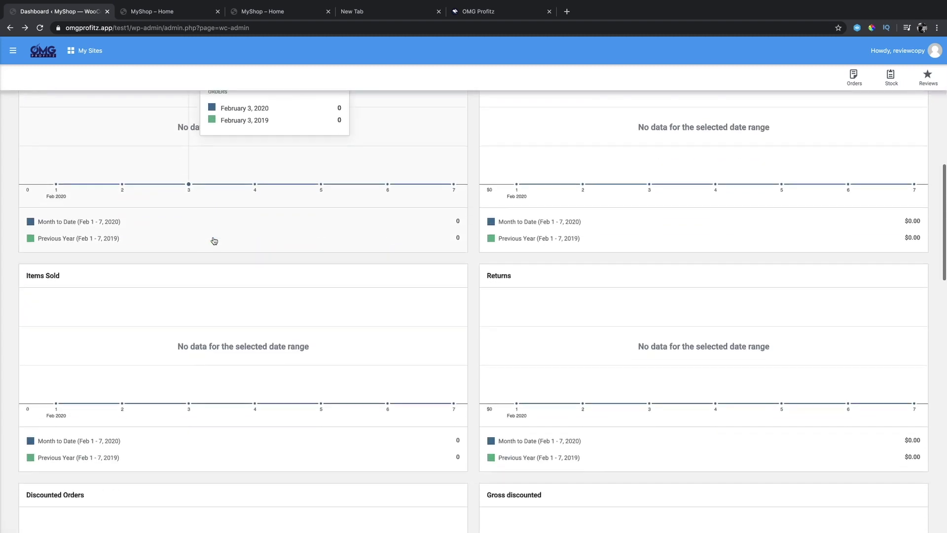
scroll(214, 240, "down", 1)
scroll(214, 241, "down", 4)
scroll(215, 240, "down", 1)
scroll(215, 241, "down", 4)
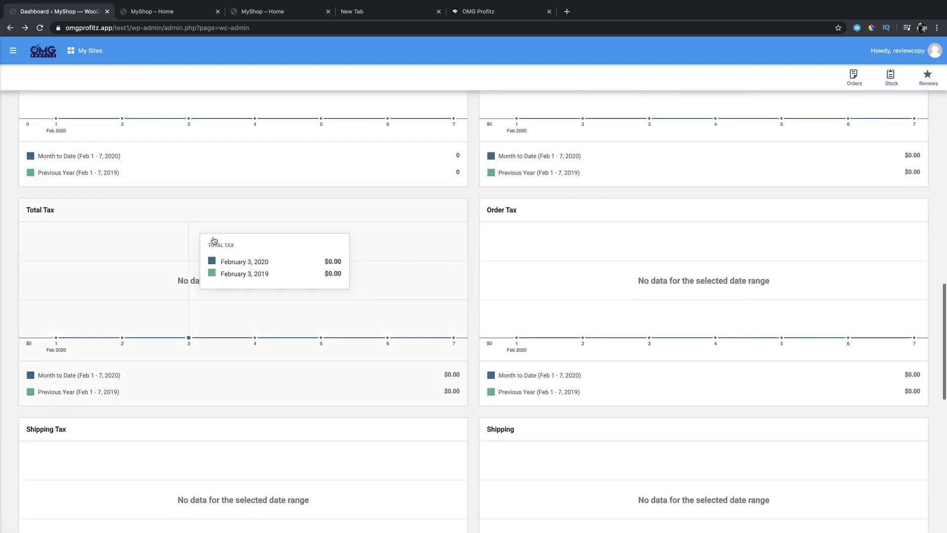
scroll(215, 240, "down", 6)
scroll(214, 241, "down", 2)
scroll(214, 241, "up", 10)
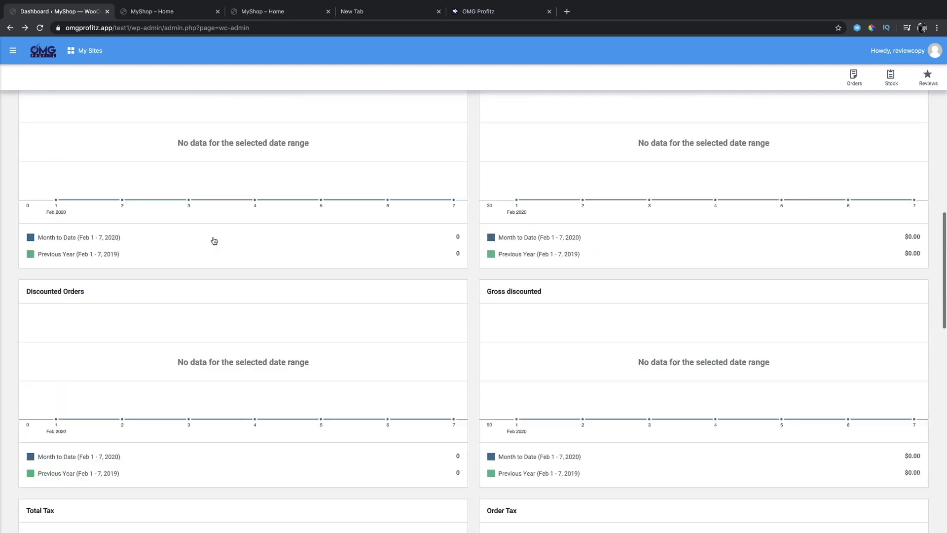
scroll(214, 241, "up", 15)
scroll(214, 241, "up", 3)
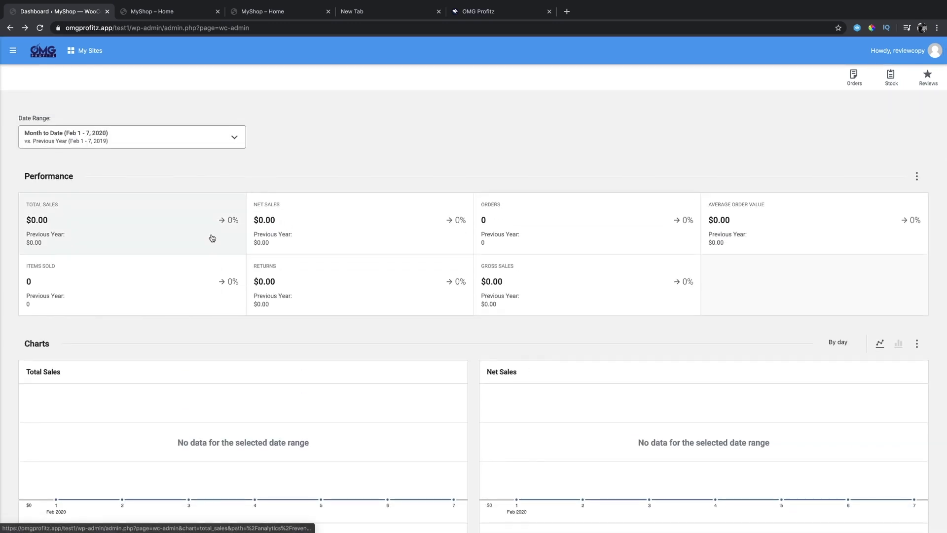
left_click(139, 15)
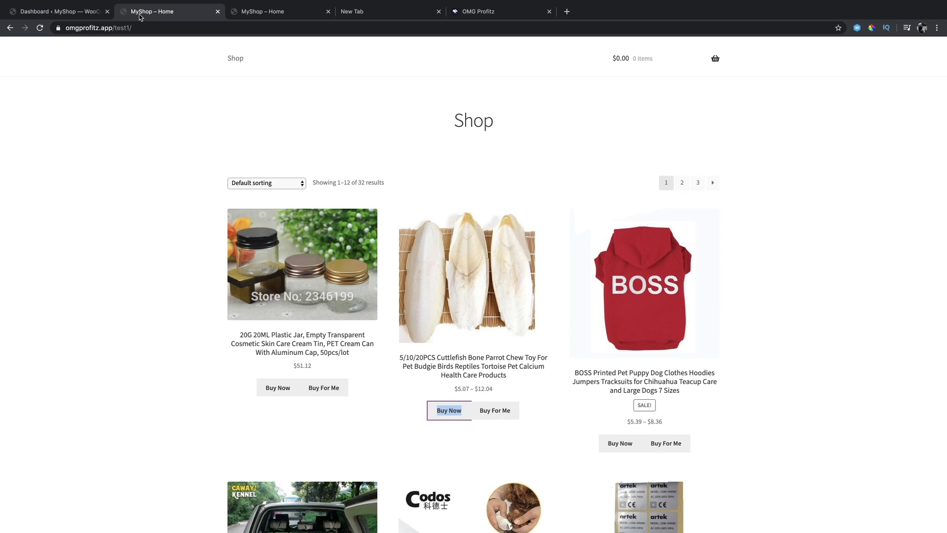
left_click(81, 188)
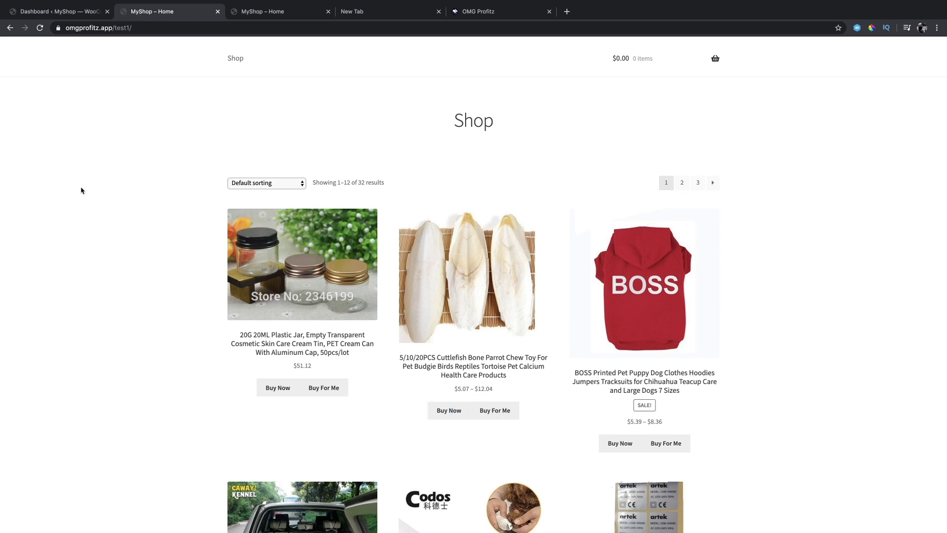
scroll(96, 189, "down", 8)
scroll(97, 190, "down", 9)
scroll(98, 189, "down", 2)
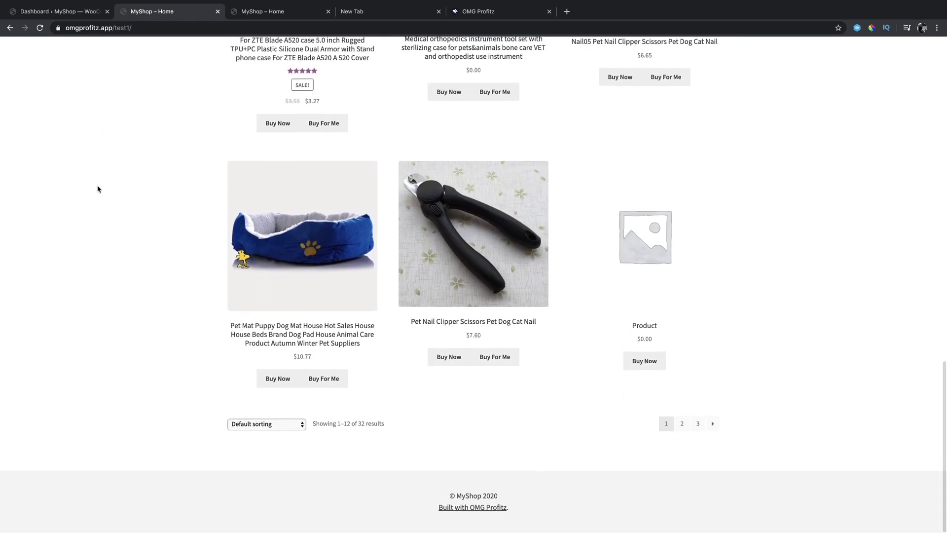
scroll(98, 189, "up", 20)
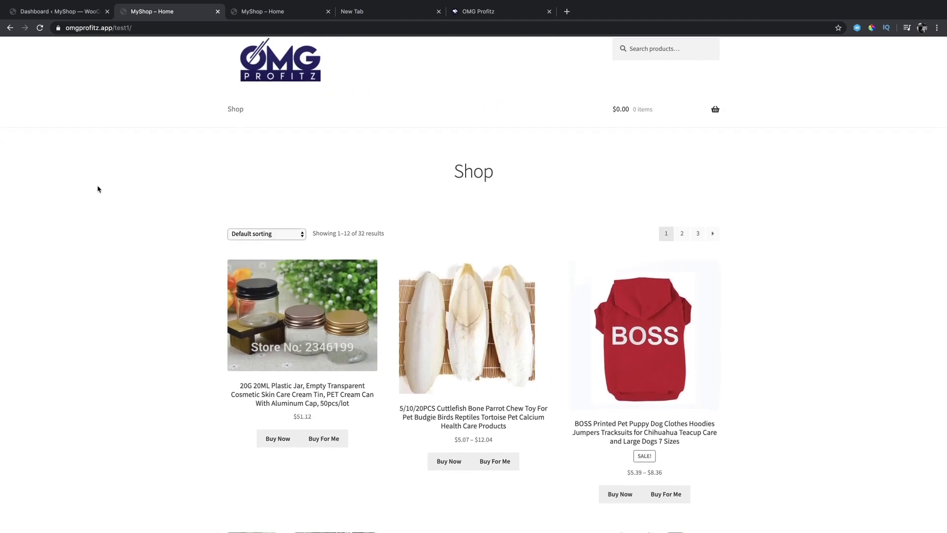
scroll(97, 189, "down", 3)
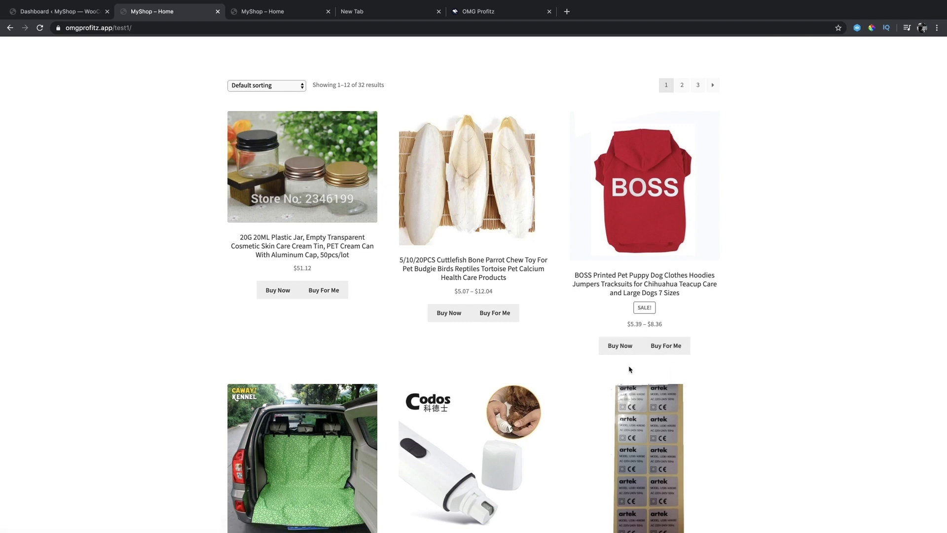
scroll(681, 344, "down", 1)
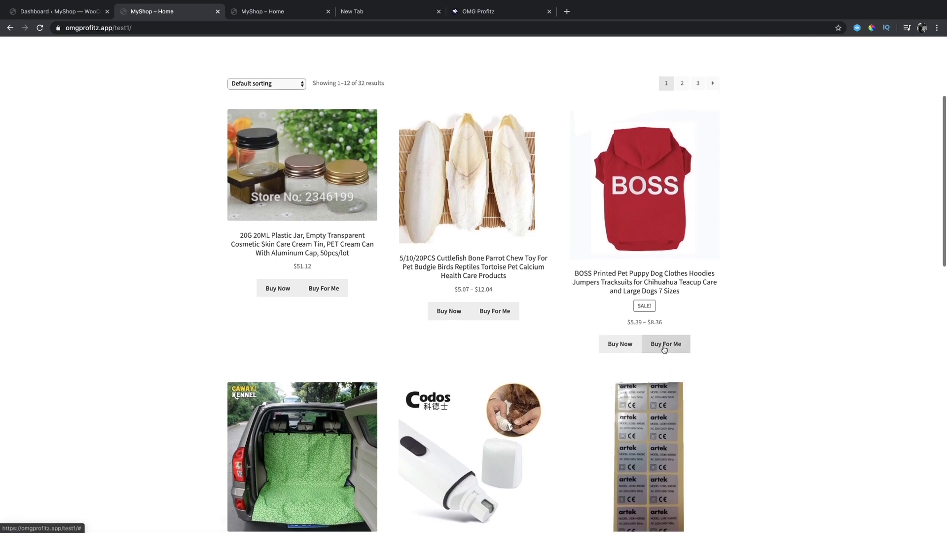
scroll(626, 346, "down", 1)
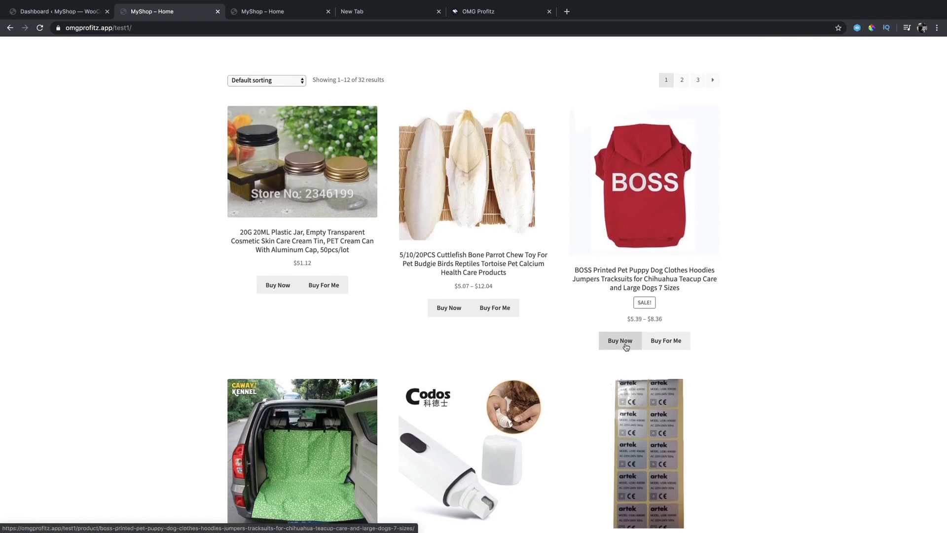
left_click(625, 344)
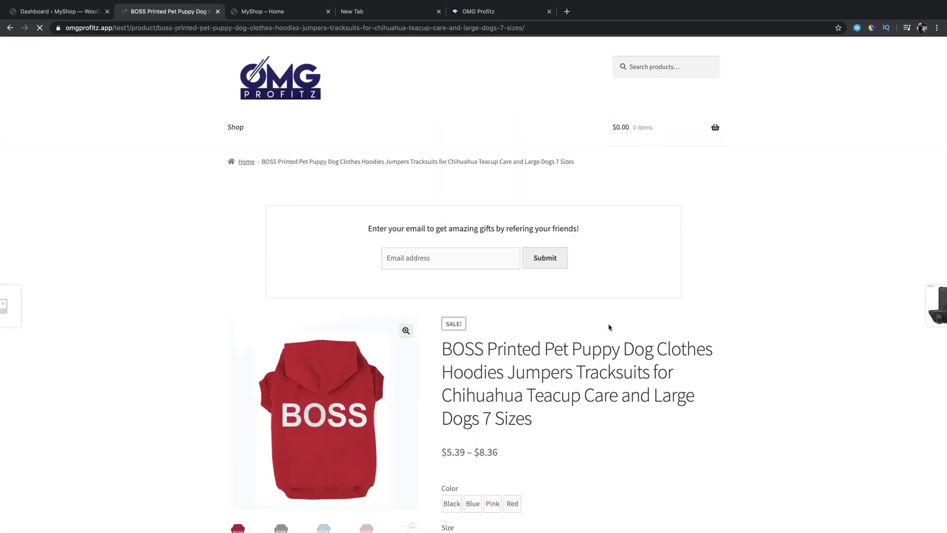
Browse the BOSS hoodie's black, blue and pink photos and its size chart
scroll(610, 323, "down", 3)
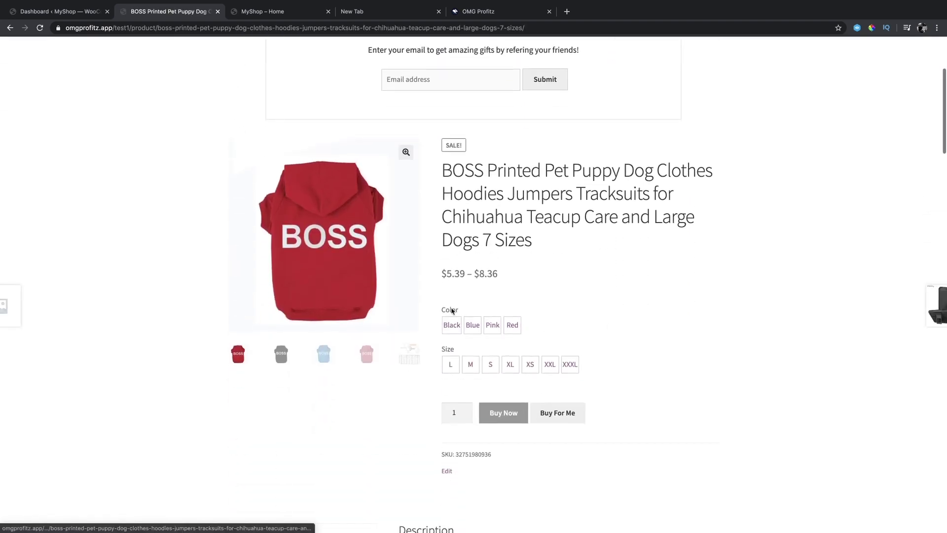
scroll(425, 306, "down", 5)
scroll(423, 306, "up", 3)
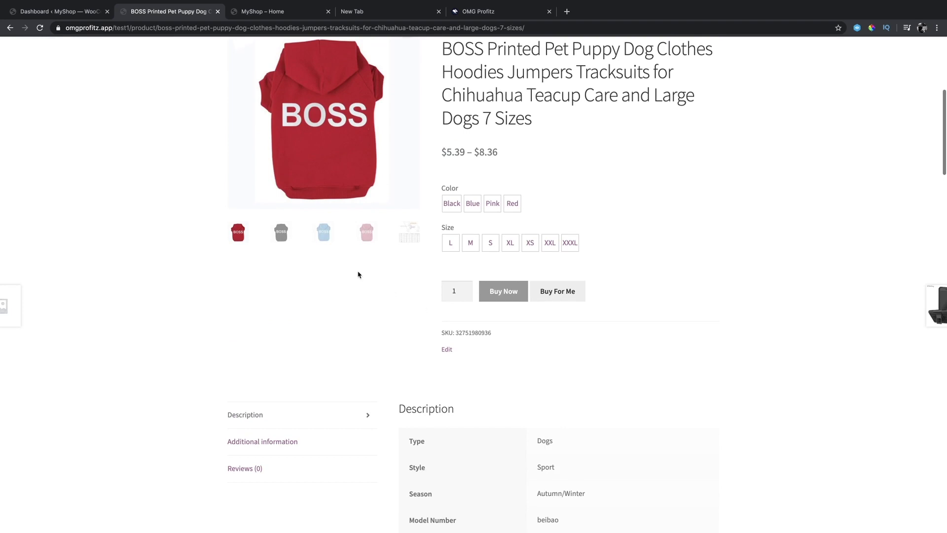
scroll(359, 273, "up", 2)
left_click(281, 308)
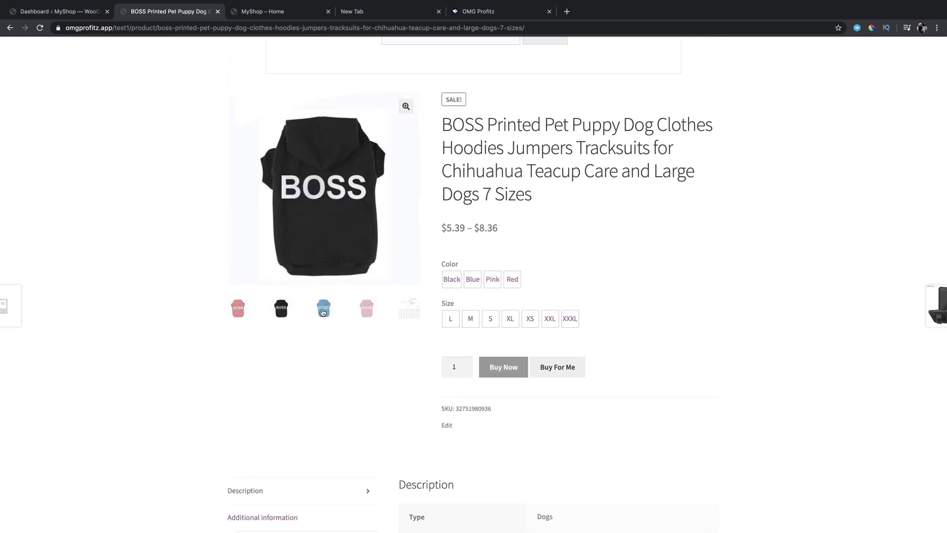
left_click(324, 308)
left_click(367, 311)
left_click(404, 300)
Bring up the 'Buy For Me' gift-request e-mail form for the hoodie
scroll(402, 296, "down", 1)
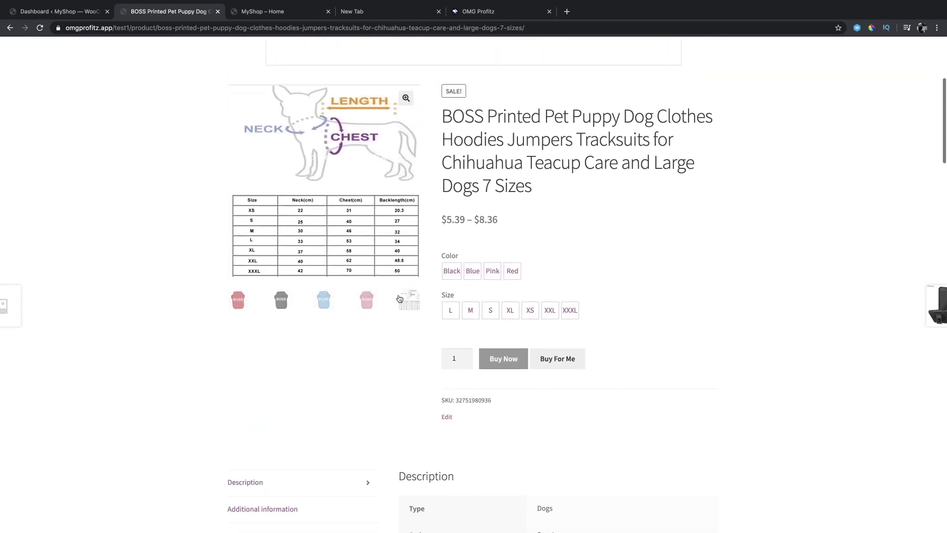
scroll(402, 293, "up", 2)
scroll(409, 256, "down", 2)
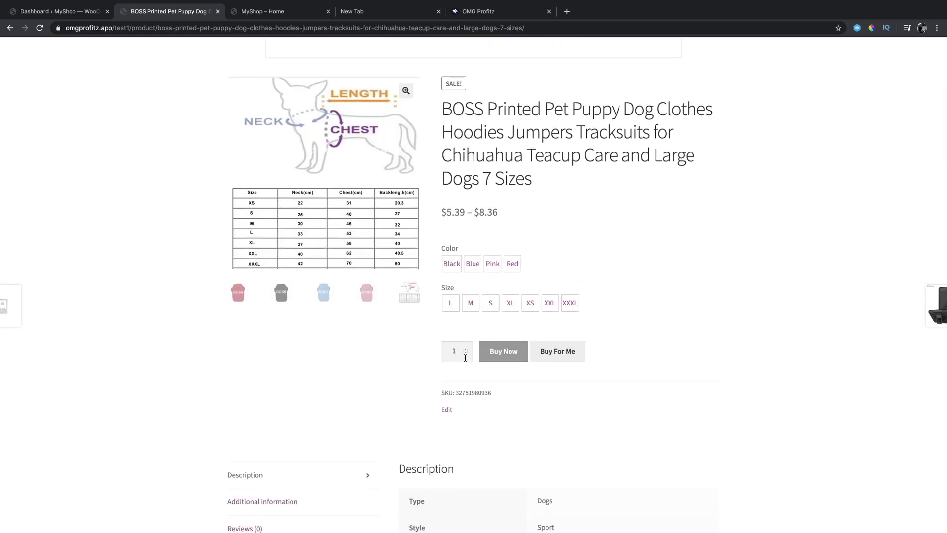
left_click(569, 358)
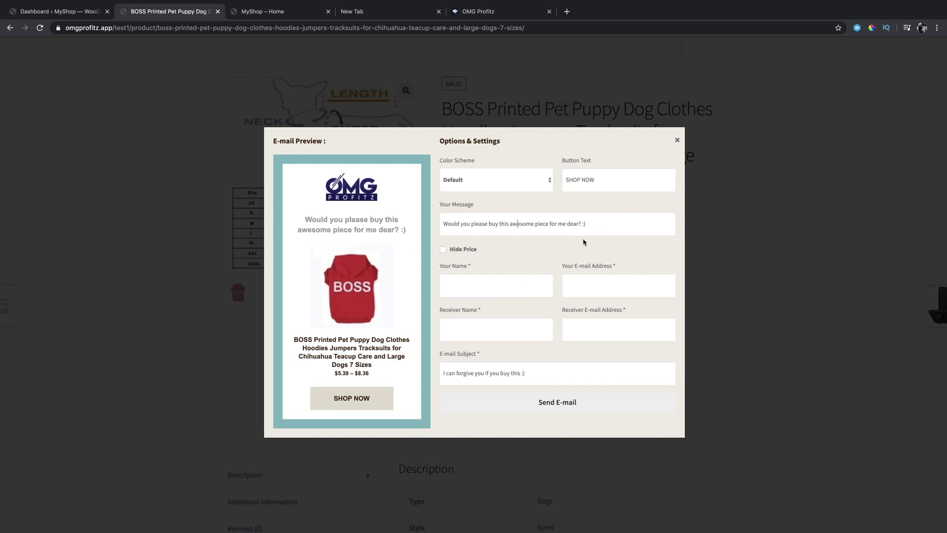
Try the Lollipop and Lemonade colour schemes, settling on Blueberry for the e-mail
left_click(594, 224)
left_click_drag(588, 224, 462, 226)
left_click(495, 191)
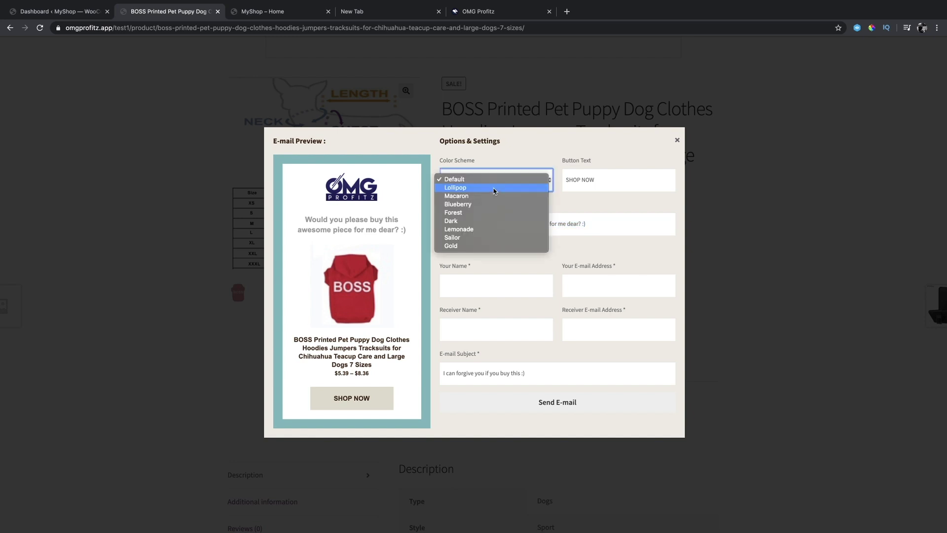
left_click(495, 189)
left_click(494, 222)
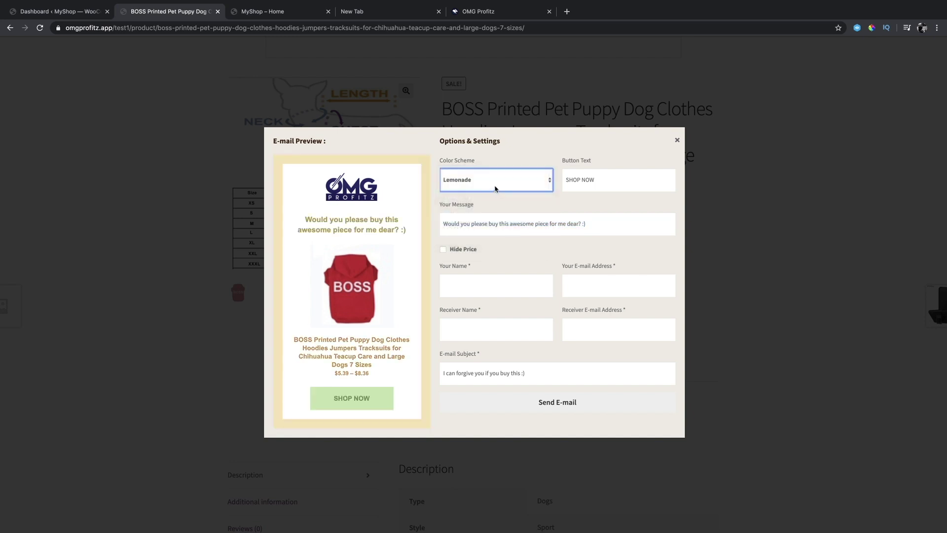
left_click(495, 189)
left_click(491, 154)
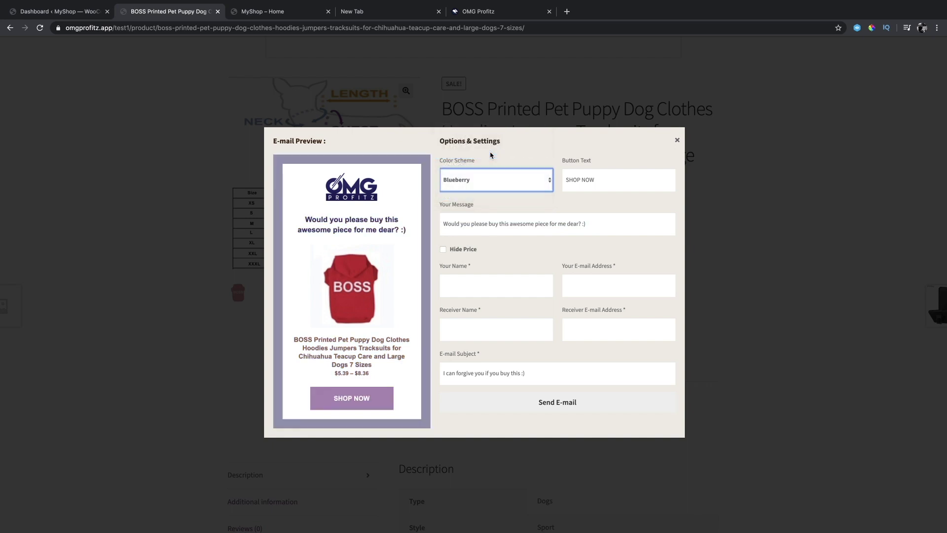
Replace the gift message with 'Here Is A Gift Idea For My Birthday!'
left_click(608, 180)
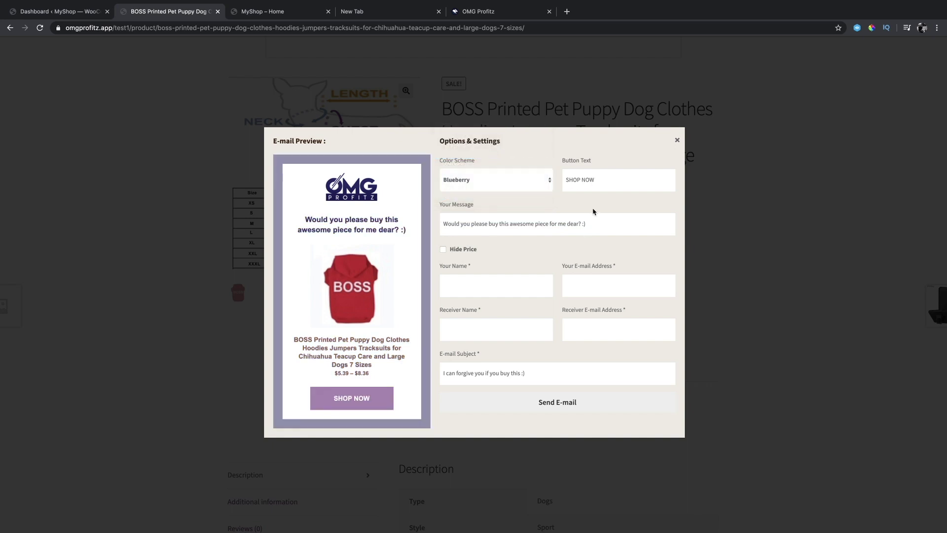
left_click_drag(590, 223, 413, 221)
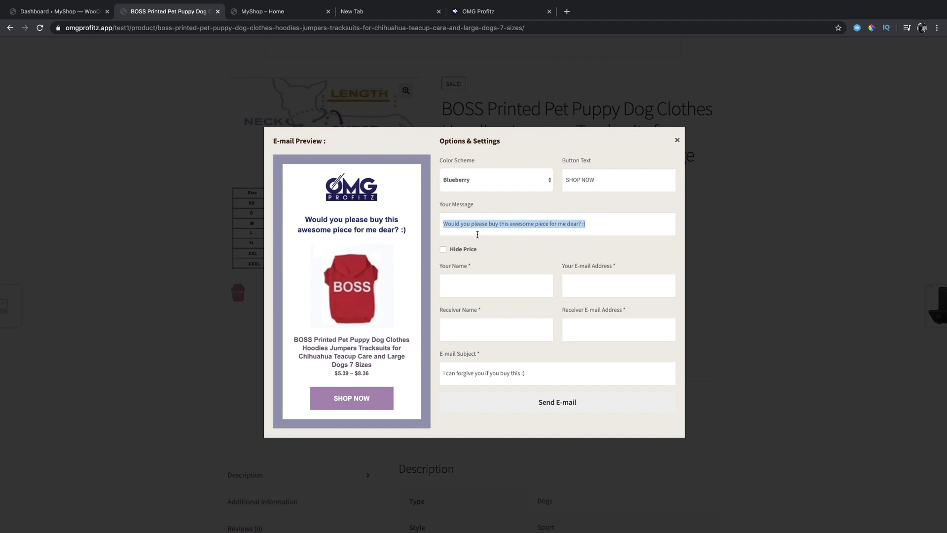
type("Herre")
key("BackSpace")
key("BackSpace")
key("BackSpace")
type("e")
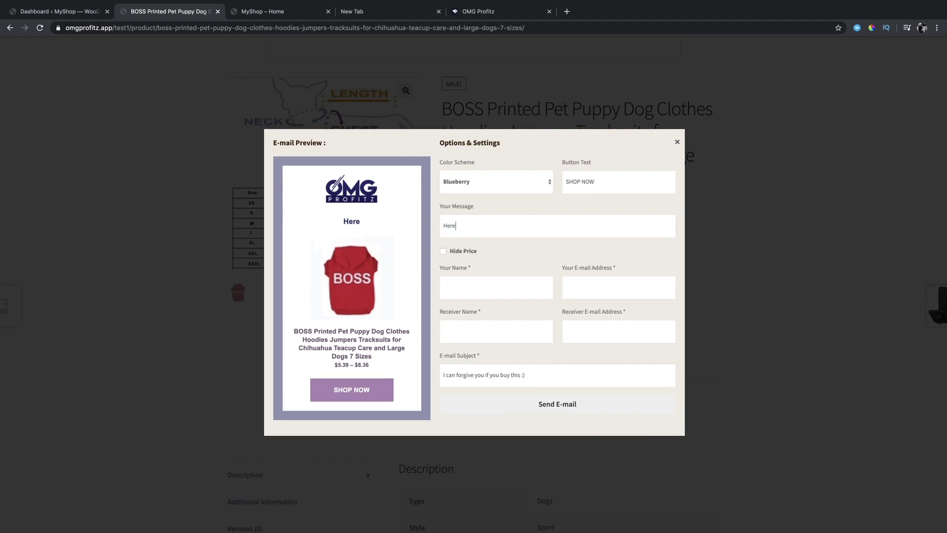
type(" Is A Gift")
type(" Idea For MY")
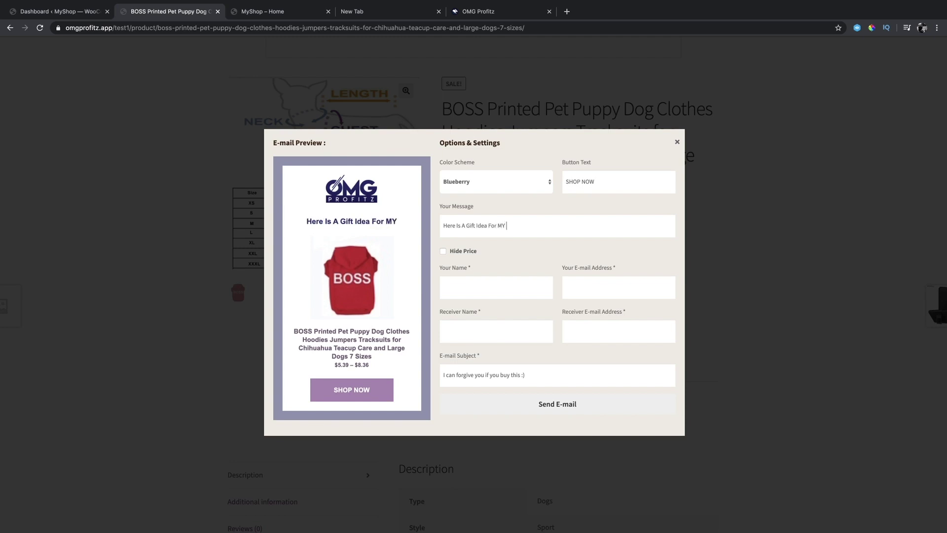
key("BackSpace")
type("y Birthday")
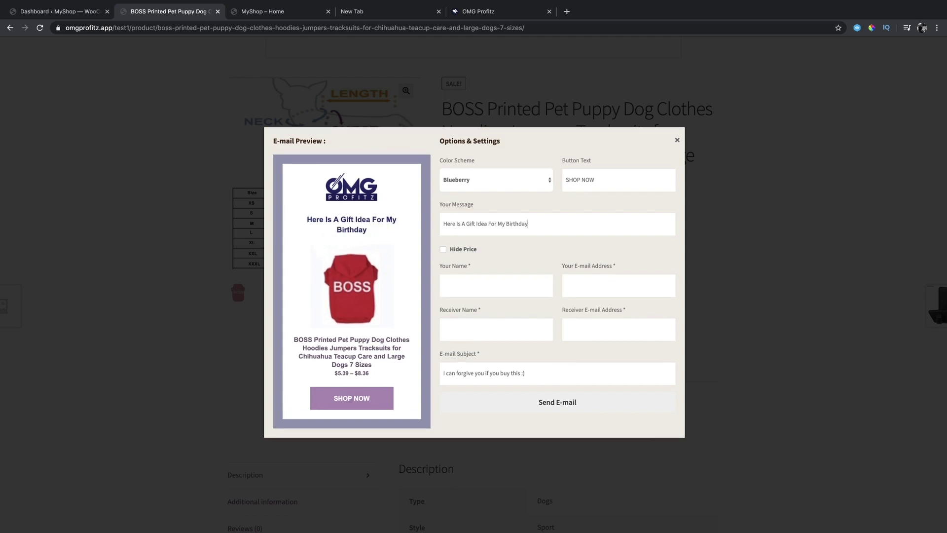
type("!")
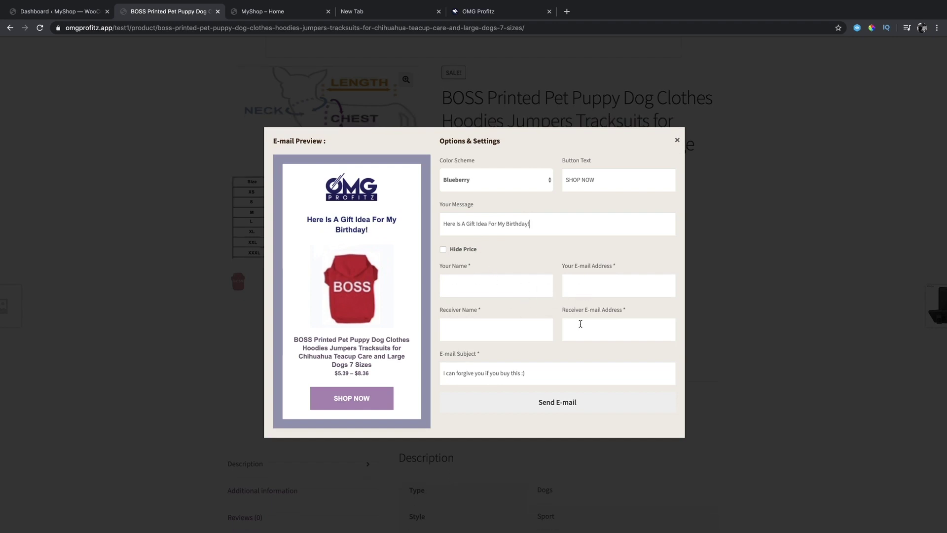
Check the updated preview and close the E-mail Preview dialog
scroll(552, 377, "down", 1)
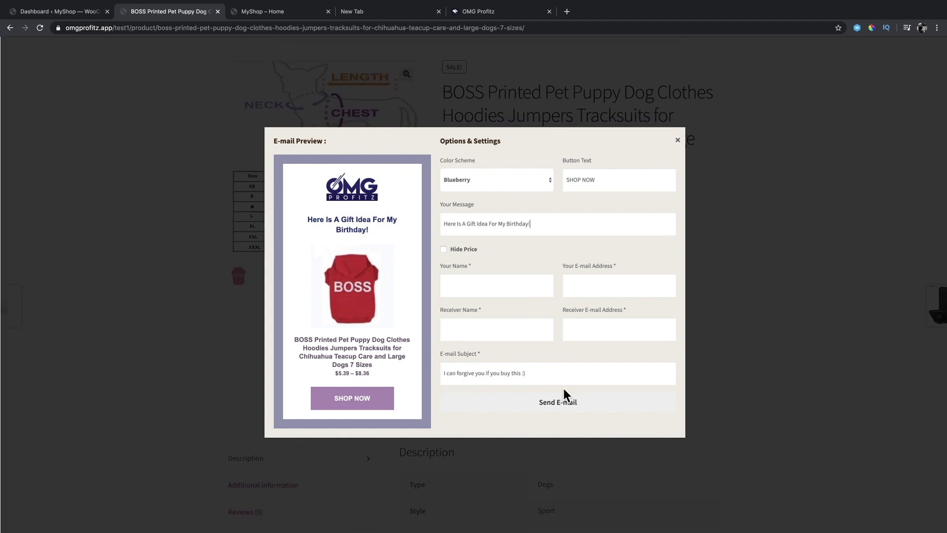
scroll(563, 395, "down", 1)
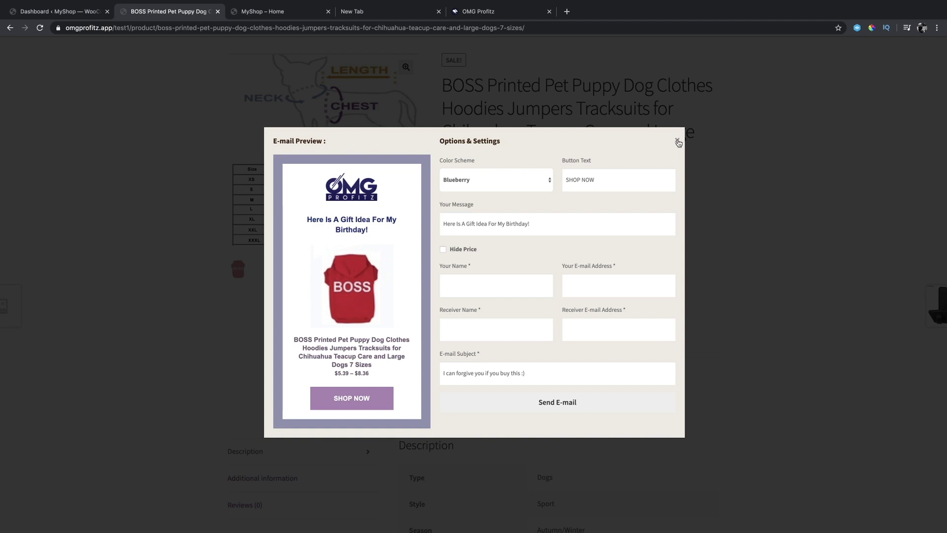
left_click(678, 143)
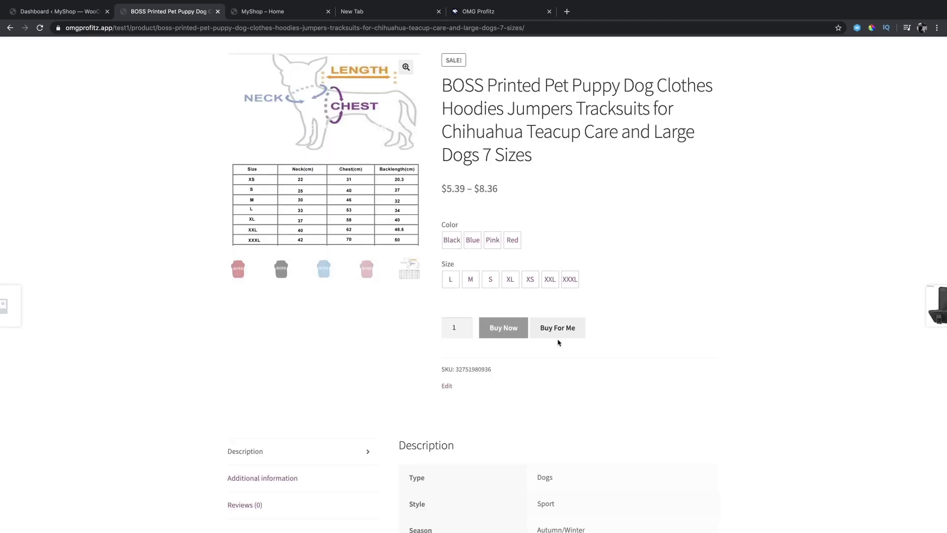
scroll(559, 340, "down", 5)
Scroll through the hoodie's description and photos, then make the red BOSS hoodie the main image
scroll(285, 296, "down", 5)
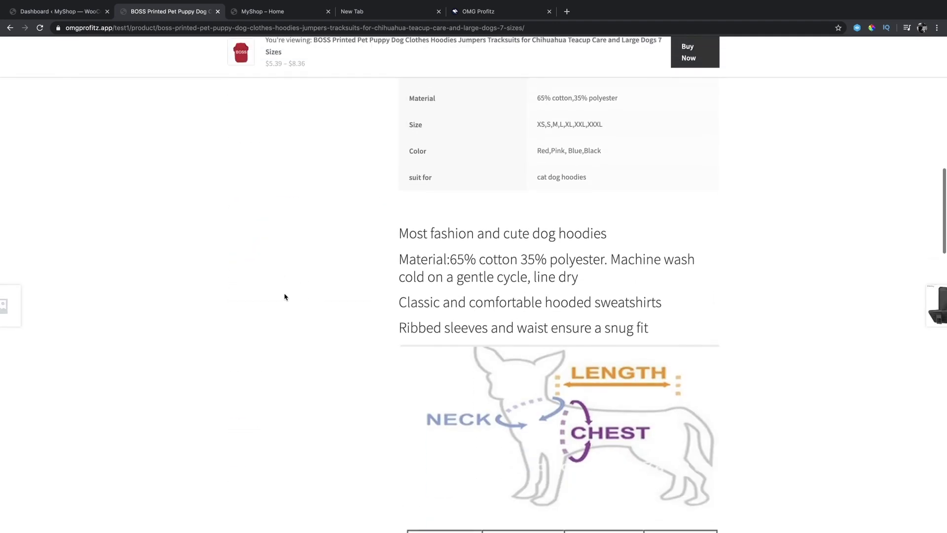
scroll(285, 296, "down", 9)
scroll(285, 296, "down", 7)
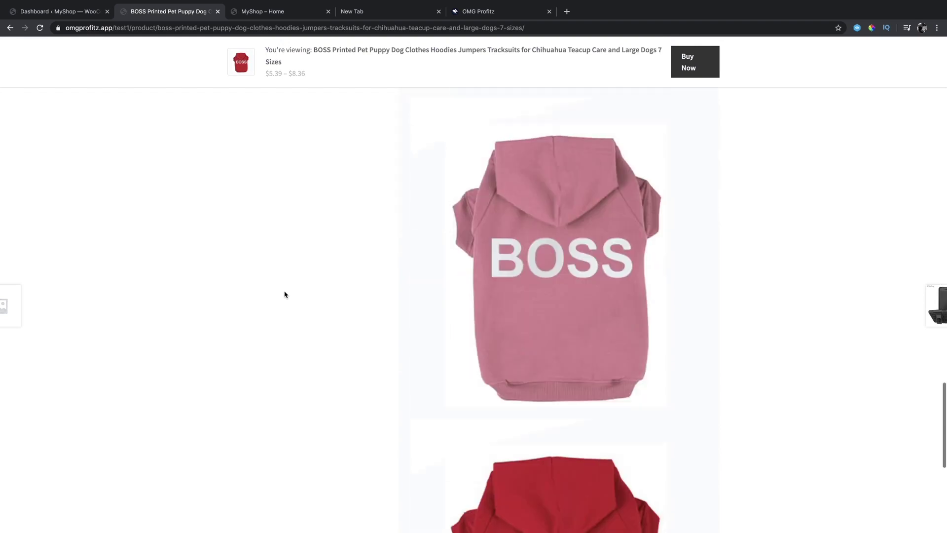
scroll(286, 295, "up", 15)
scroll(285, 294, "down", 10)
scroll(285, 294, "down", 5)
scroll(285, 295, "up", 5)
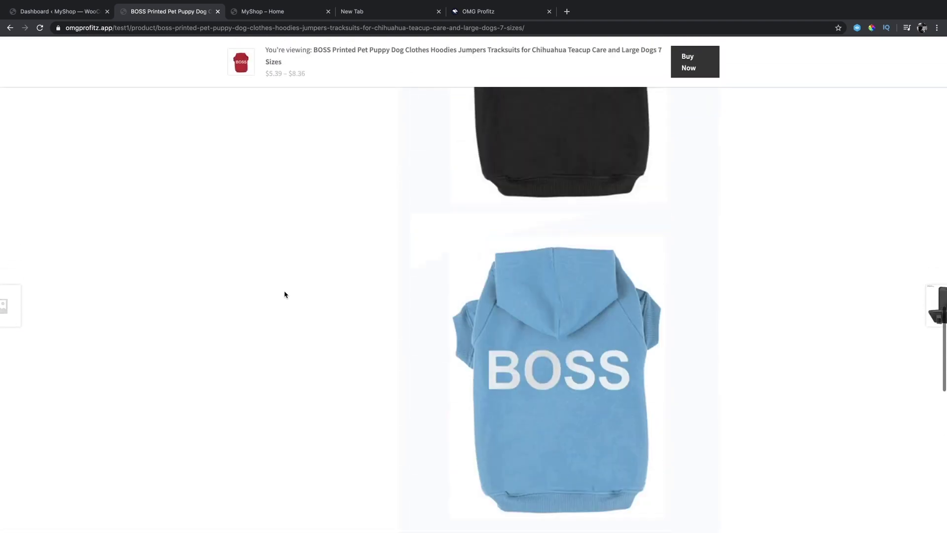
scroll(284, 295, "up", 20)
scroll(285, 294, "down", 5)
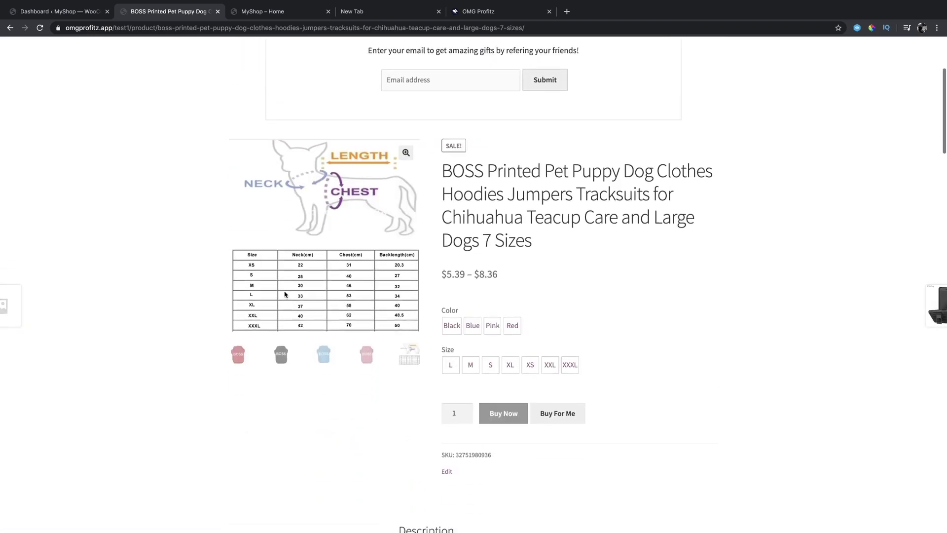
scroll(285, 295, "down", 1)
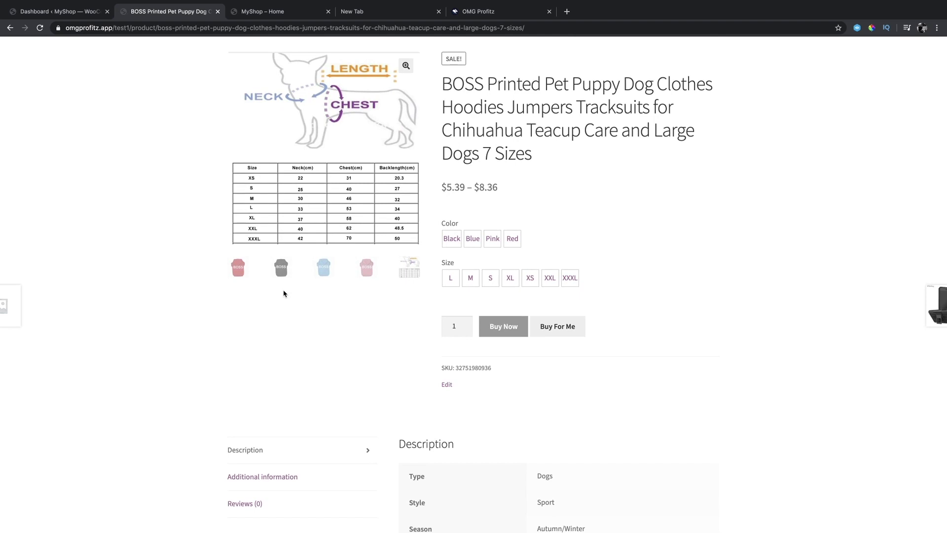
scroll(284, 293, "up", 5)
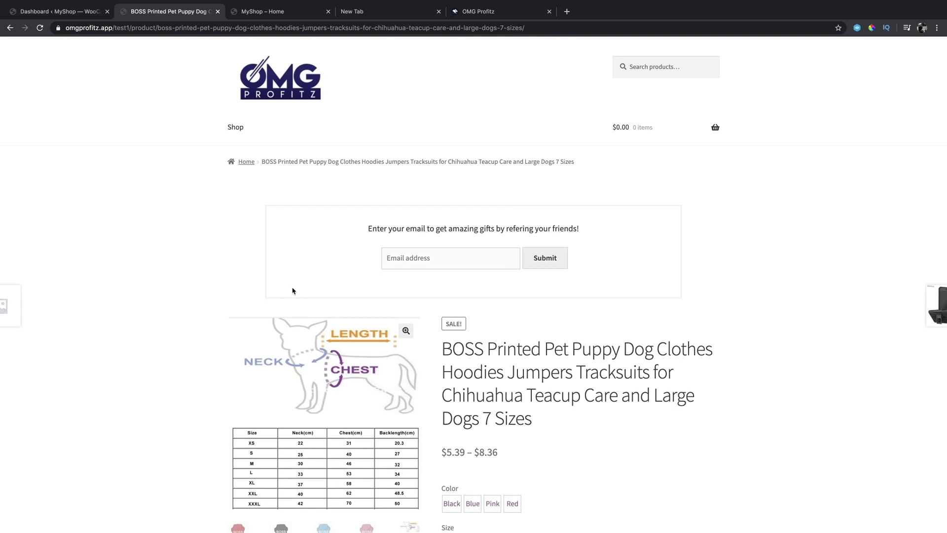
scroll(312, 201, "down", 1)
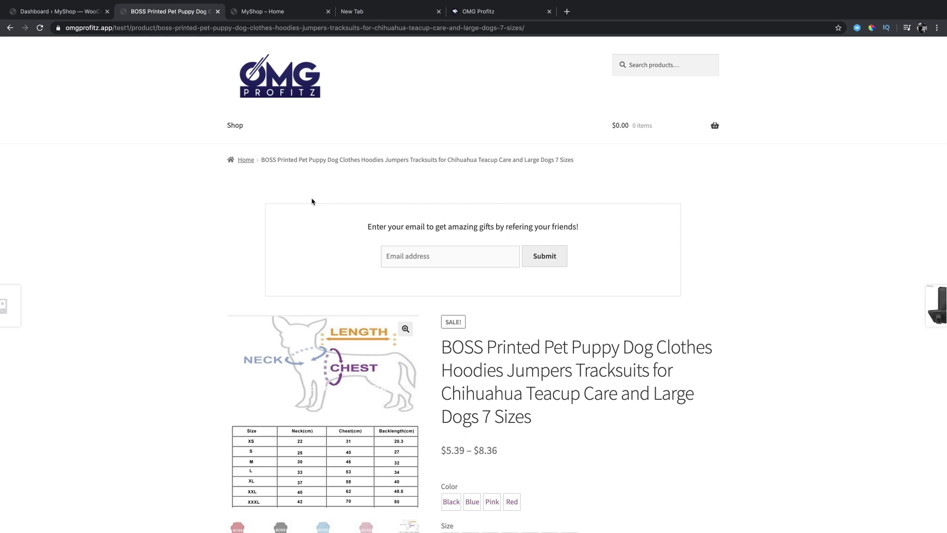
scroll(312, 201, "down", 3)
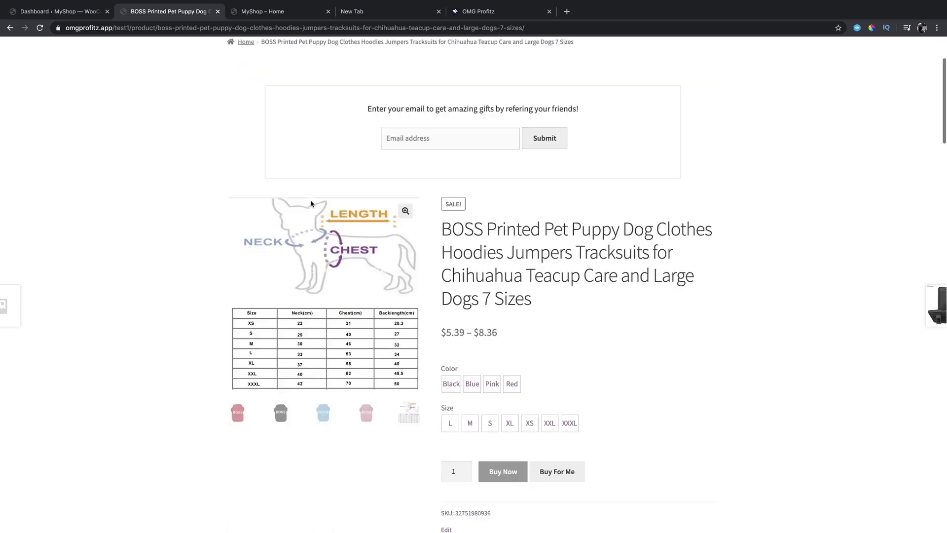
scroll(256, 205, "down", 4)
scroll(256, 232, "up", 1)
left_click(239, 243)
Select size XL in Pink to reveal the hoodie's $7.43 sale price
scroll(318, 268, "up", 3)
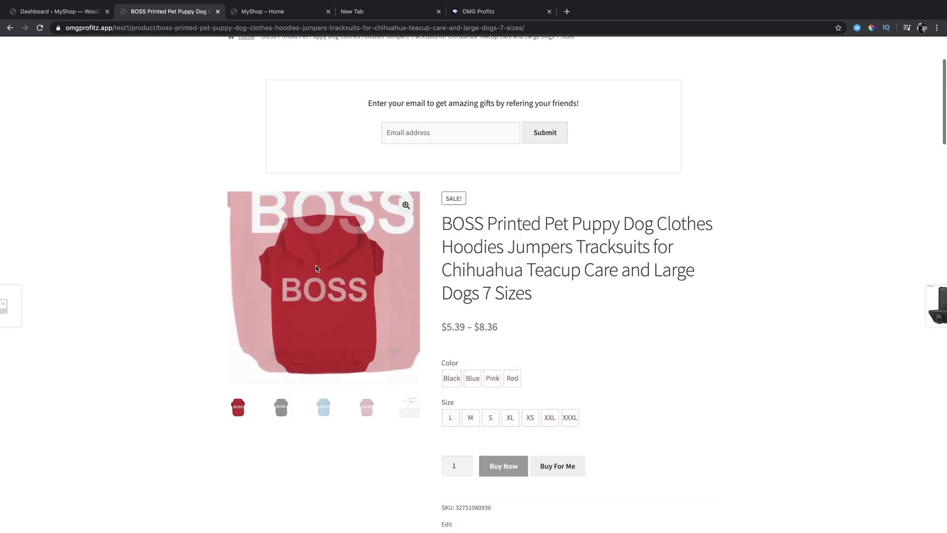
scroll(318, 268, "down", 2)
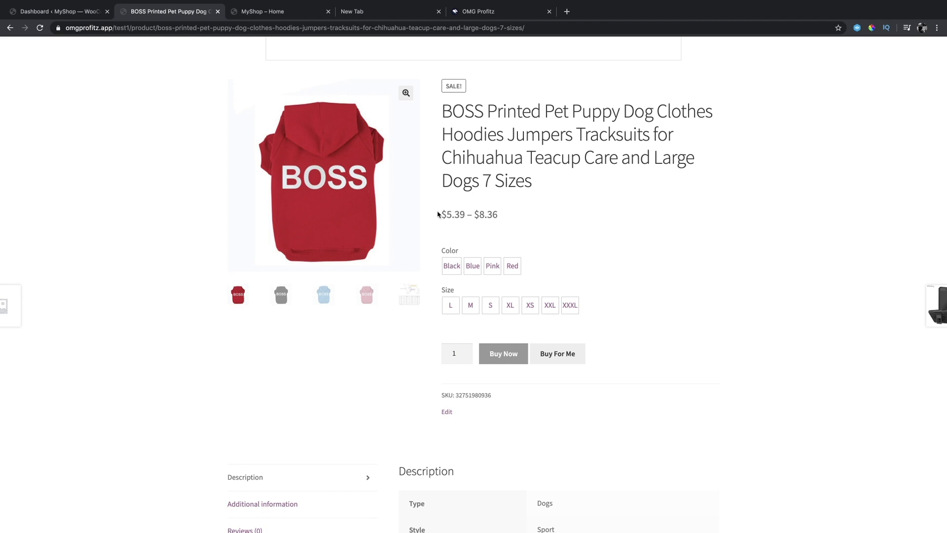
left_click(514, 304)
left_click(492, 265)
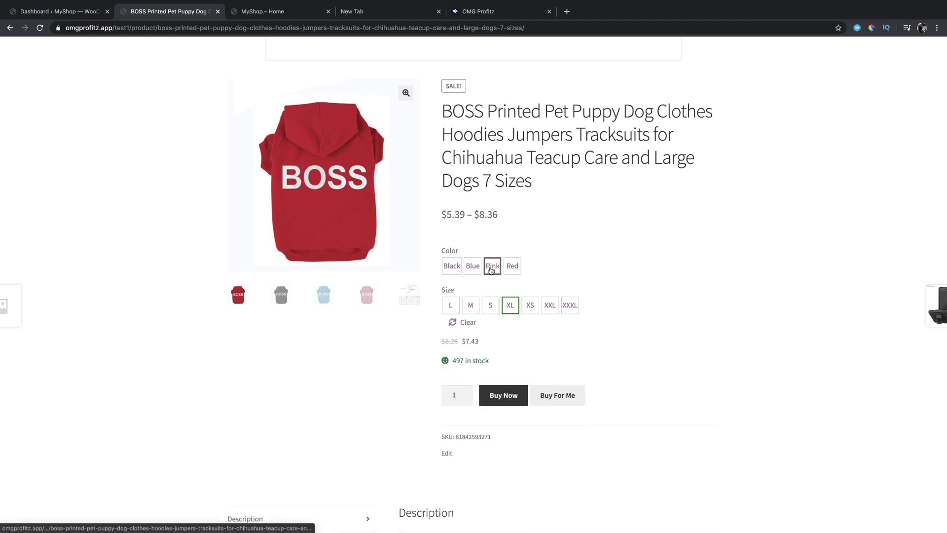
double_click(466, 341)
left_click(497, 351)
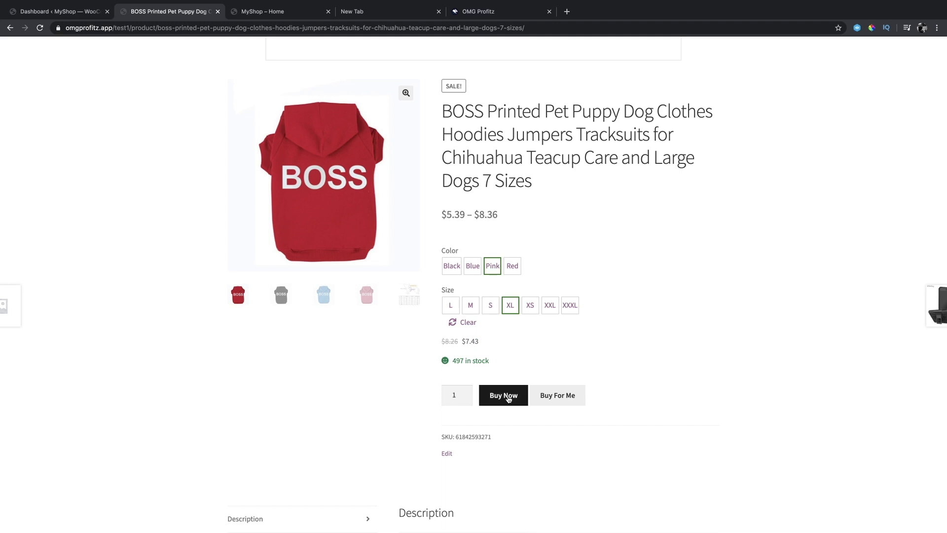
Scroll the hoodie page, then return to the MyShop Shop listing of 32 products
scroll(508, 398, "up", 1)
scroll(509, 398, "down", 4)
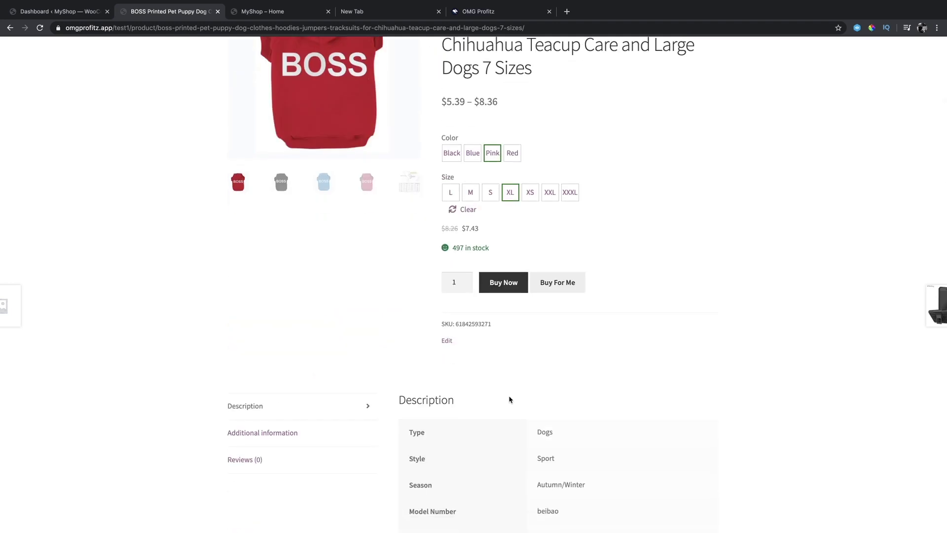
scroll(509, 399, "down", 5)
scroll(509, 399, "down", 5)
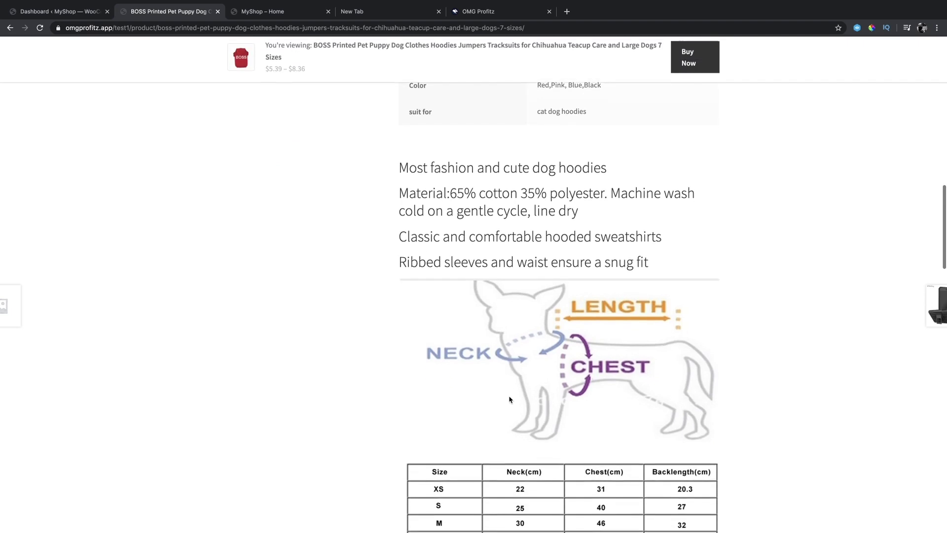
scroll(510, 399, "down", 5)
scroll(510, 398, "up", 5)
scroll(508, 399, "up", 15)
scroll(498, 385, "up", 5)
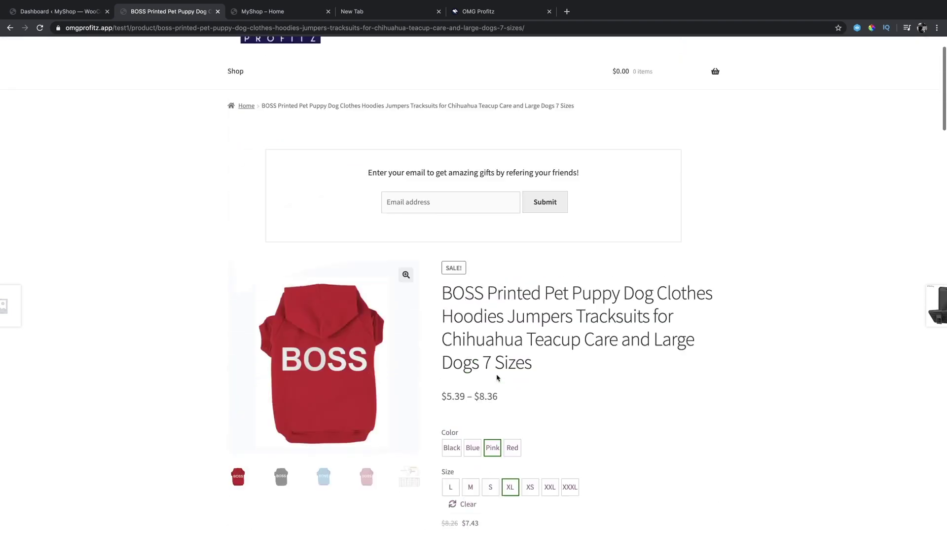
scroll(498, 378, "up", 2)
left_click(266, 13)
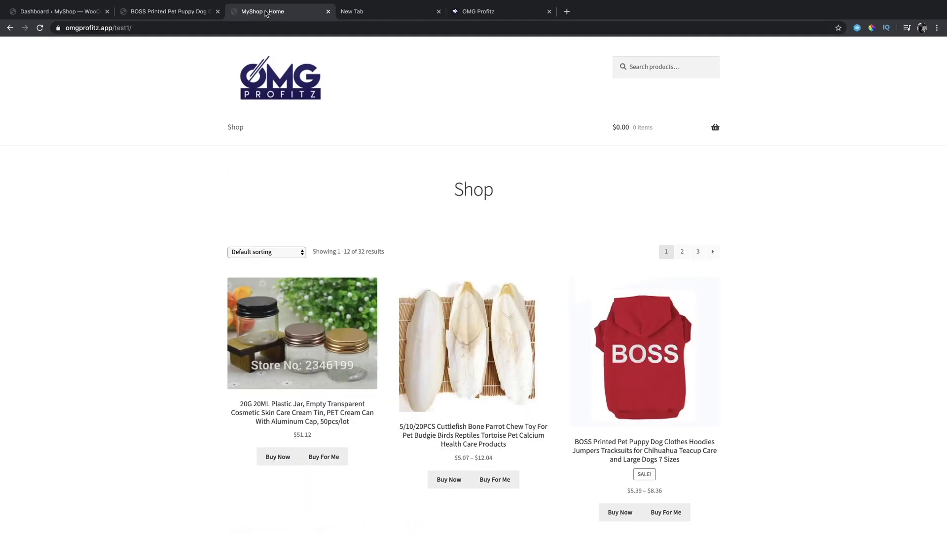
left_click(63, 13)
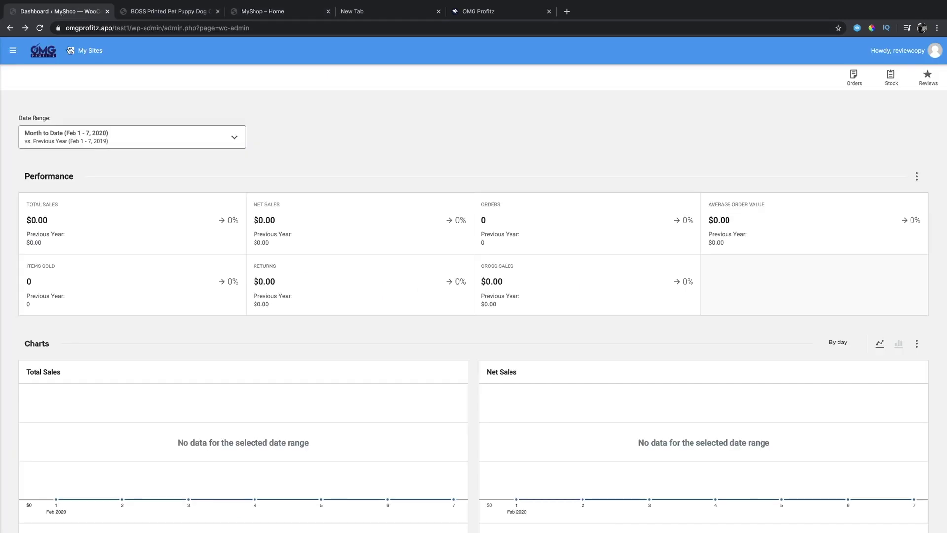
left_click(13, 50)
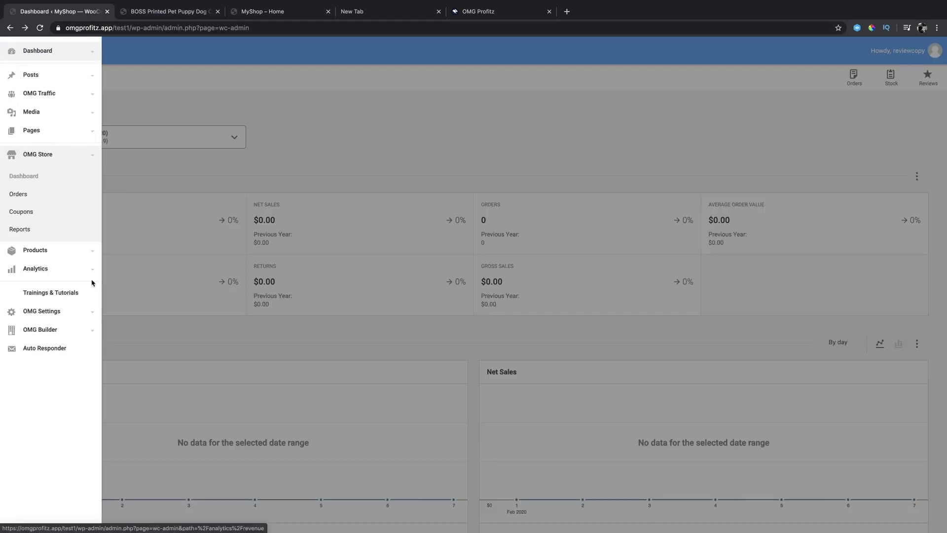
left_click(63, 334)
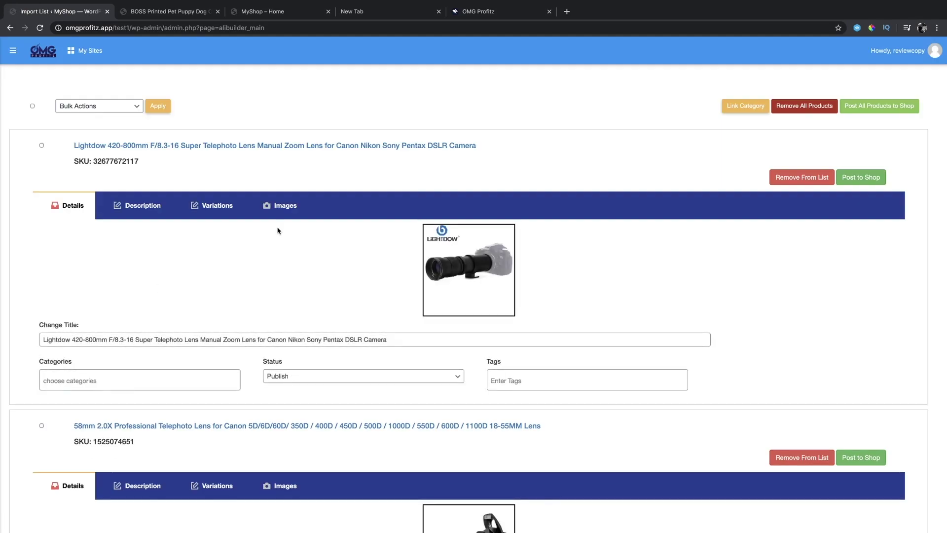
scroll(278, 230, "down", 5)
scroll(278, 231, "down", 1)
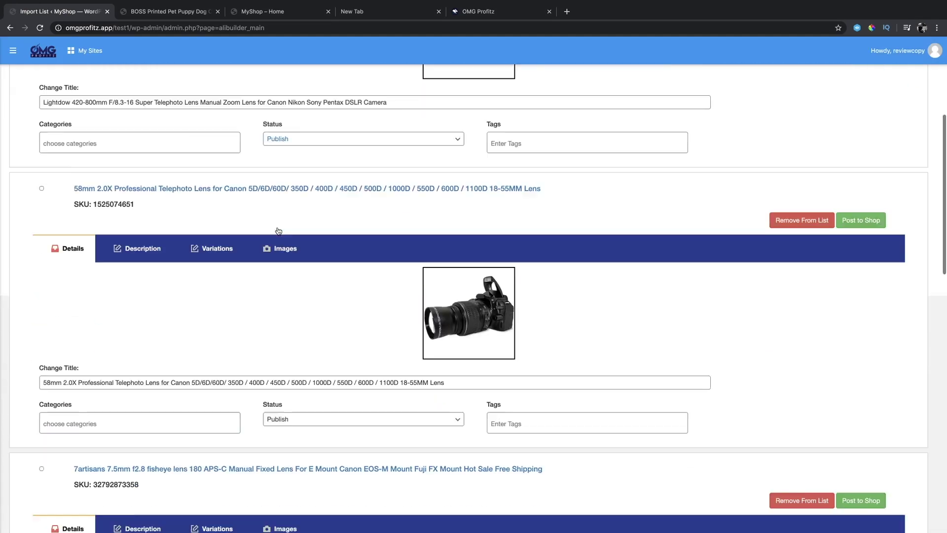
scroll(279, 230, "down", 1)
scroll(279, 231, "up", 2)
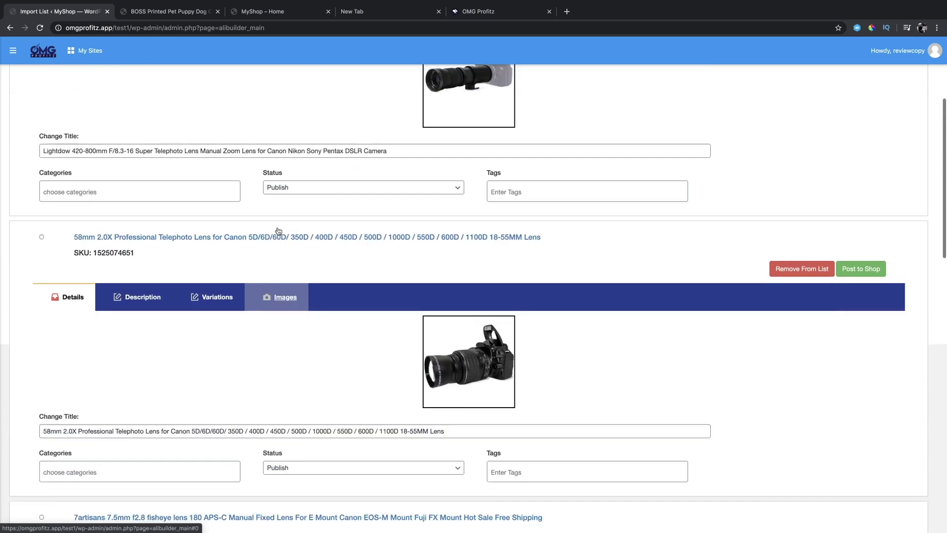
scroll(279, 231, "up", 4)
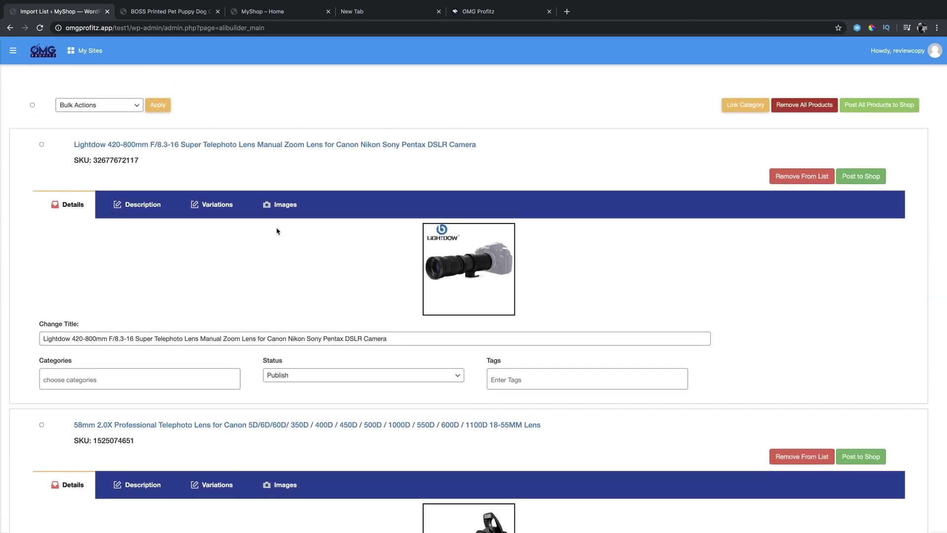
scroll(276, 230, "down", 1)
scroll(277, 231, "down", 7)
scroll(277, 231, "down", 6)
scroll(277, 231, "down", 7)
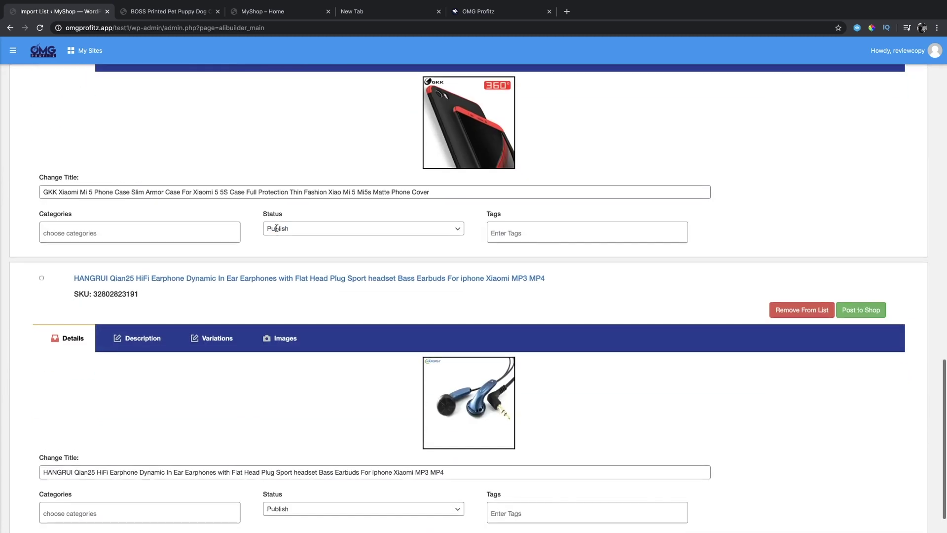
scroll(277, 231, "up", 2)
scroll(277, 231, "up", 8)
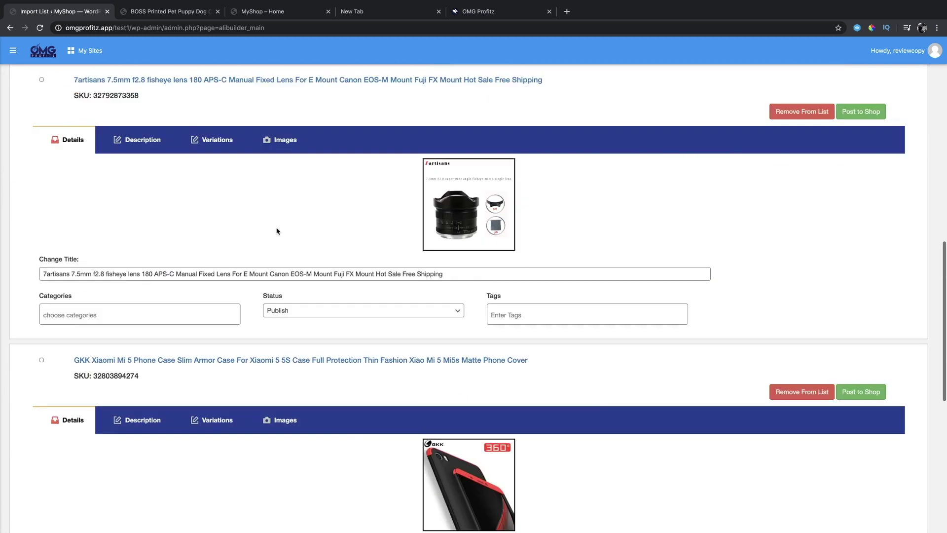
scroll(277, 231, "up", 5)
scroll(277, 230, "up", 1)
scroll(277, 231, "down", 4)
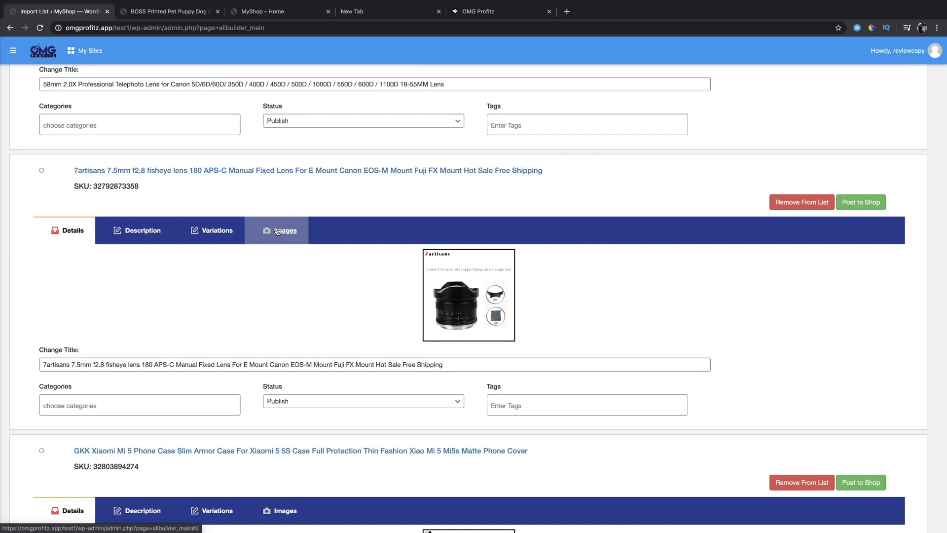
scroll(277, 231, "up", 6)
scroll(281, 244, "down", 7)
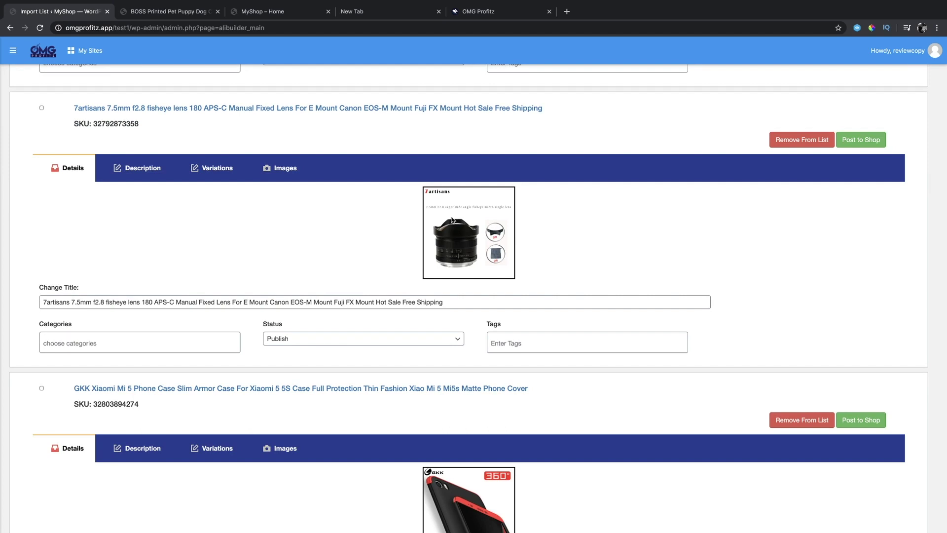
scroll(495, 258, "up", 8)
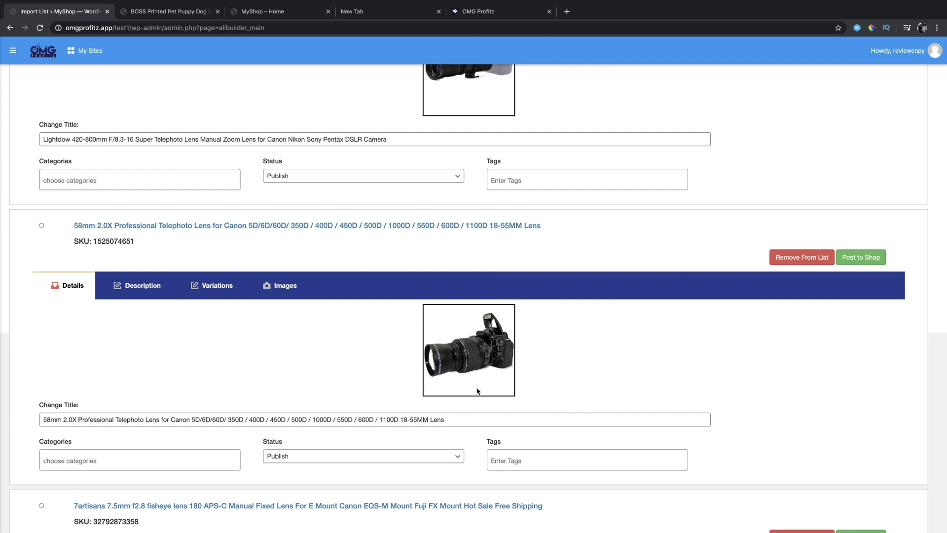
scroll(478, 390, "down", 5)
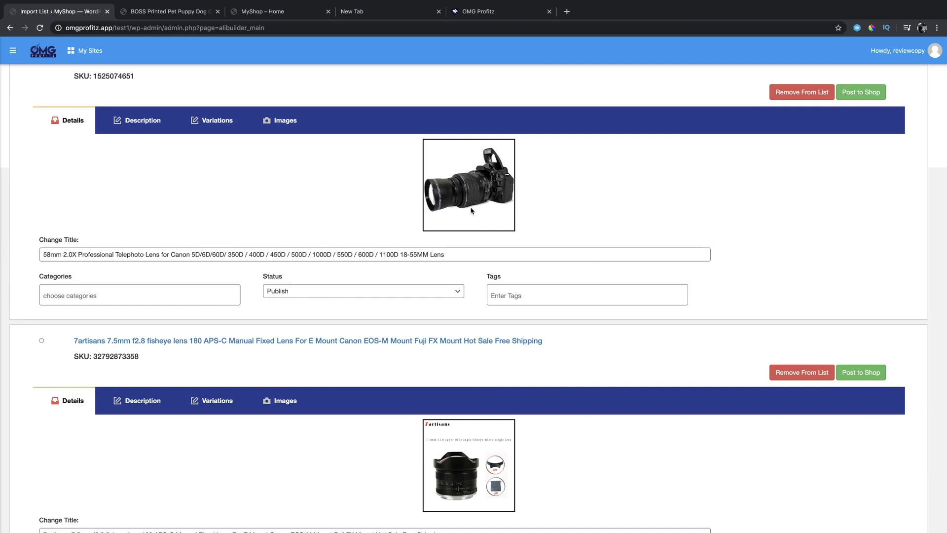
scroll(470, 232, "down", 5)
scroll(469, 257, "down", 6)
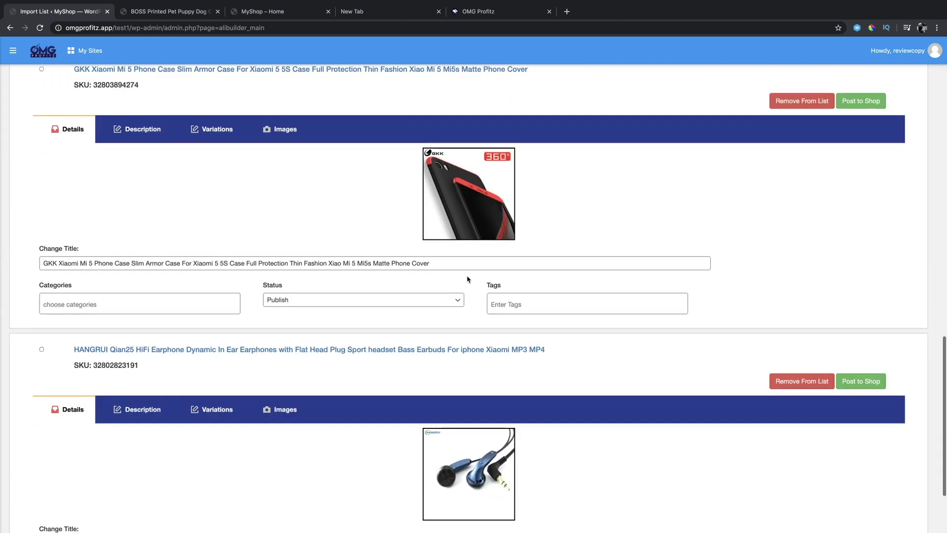
scroll(447, 303, "up", 7)
scroll(419, 327, "down", 4)
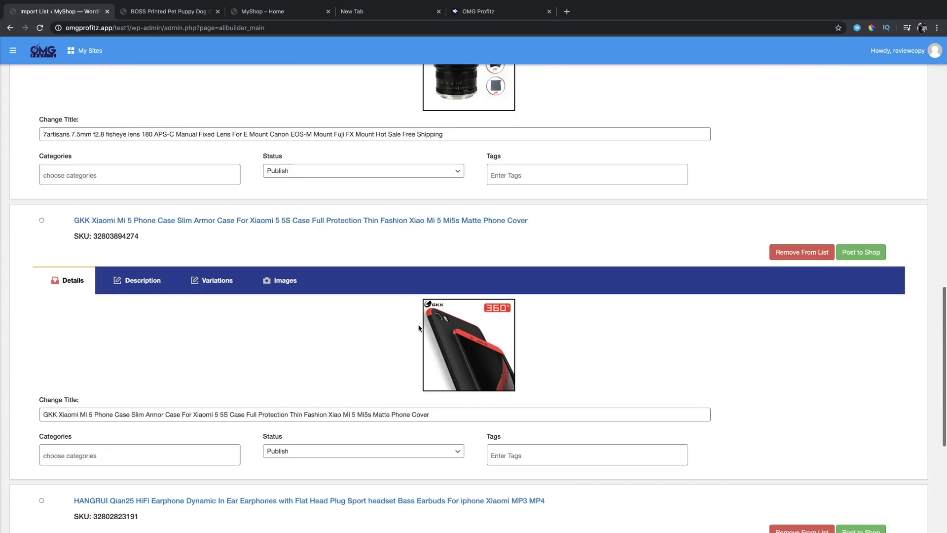
scroll(418, 328, "down", 2)
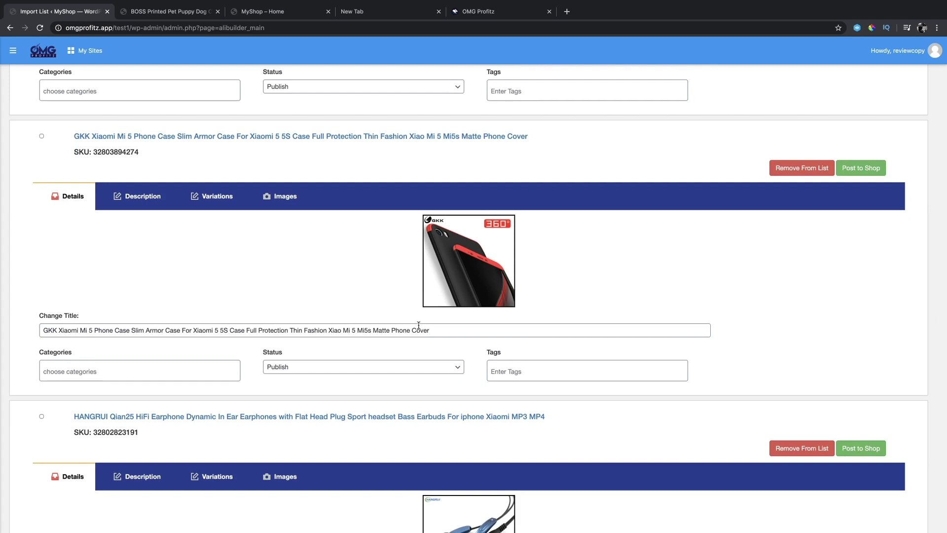
scroll(420, 331, "down", 4)
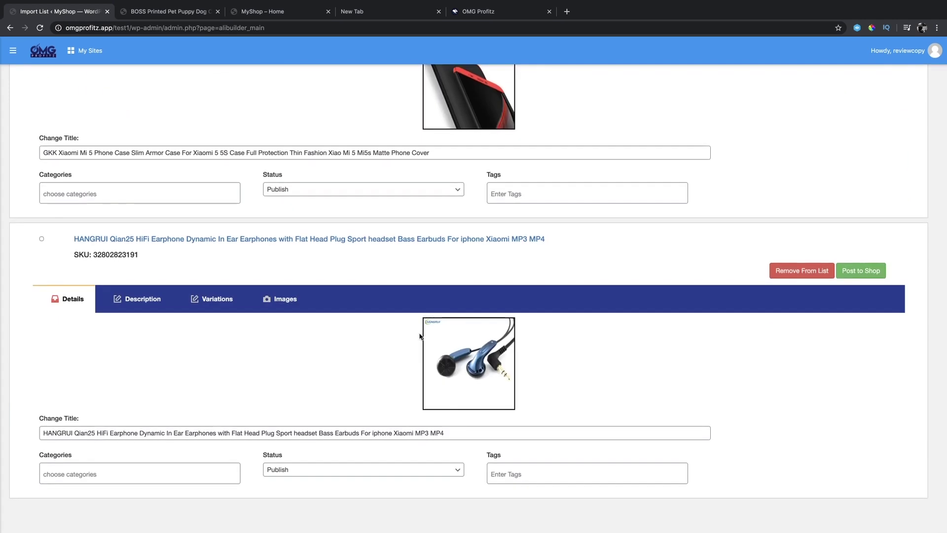
scroll(420, 336, "up", 2)
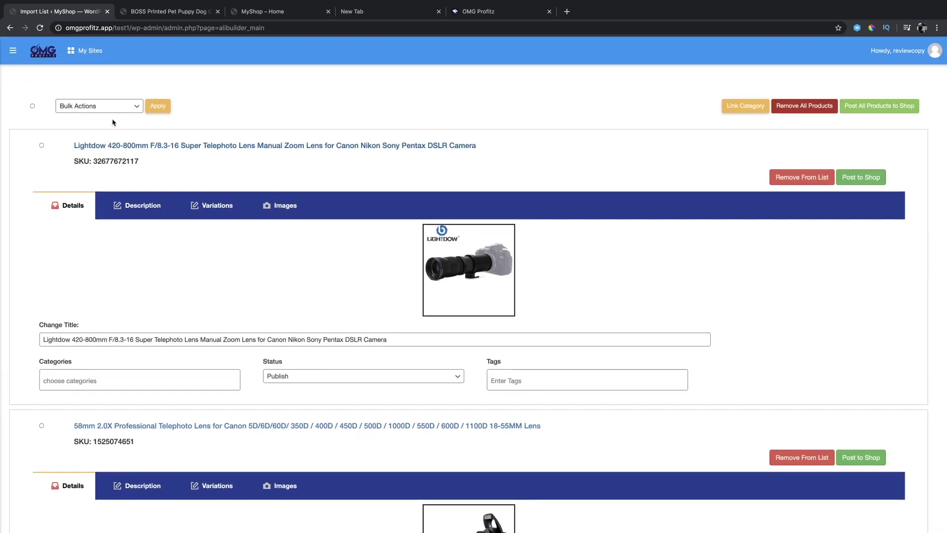
Check the Bulk Actions options and the Lightdow product's title without changing anything
left_click(109, 103)
left_click(257, 106)
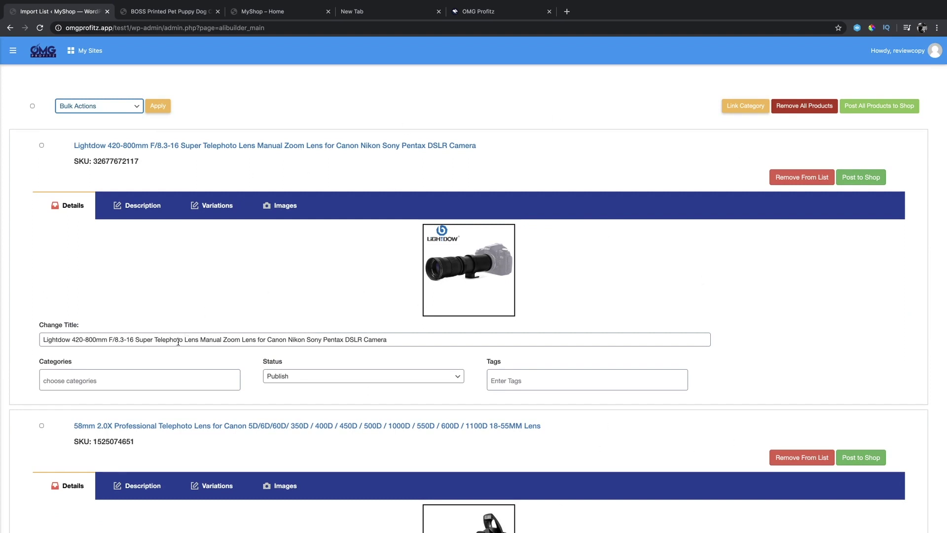
left_click_drag(172, 341, 429, 359)
left_click(429, 359)
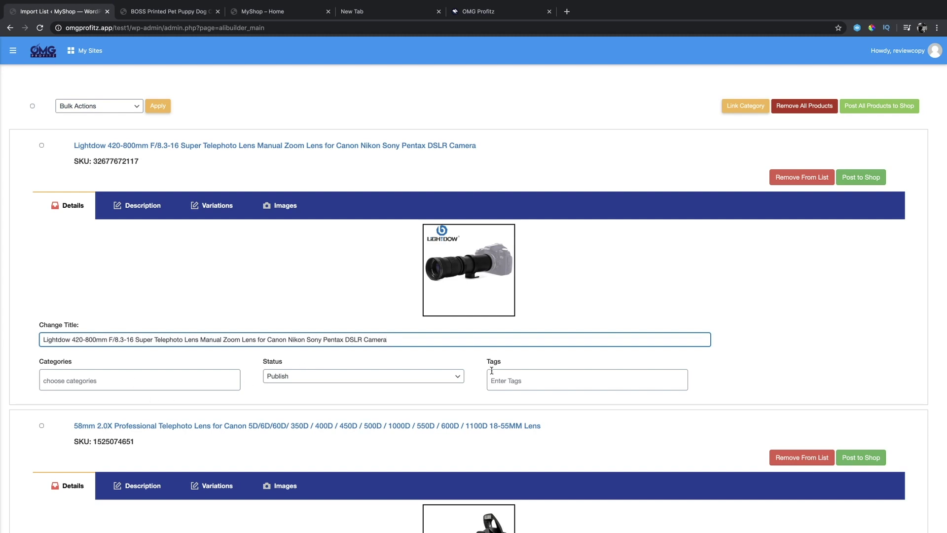
Show the Lightdow lens's Description and scroll through its spec table, features and specifications
left_click(138, 205)
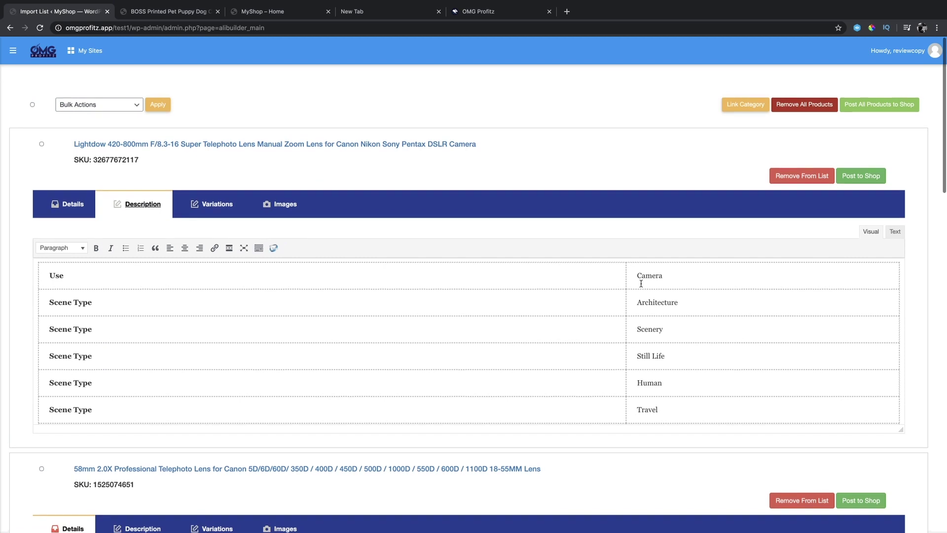
scroll(563, 317, "down", 5)
scroll(563, 319, "down", 3)
scroll(563, 320, "down", 3)
scroll(563, 319, "down", 3)
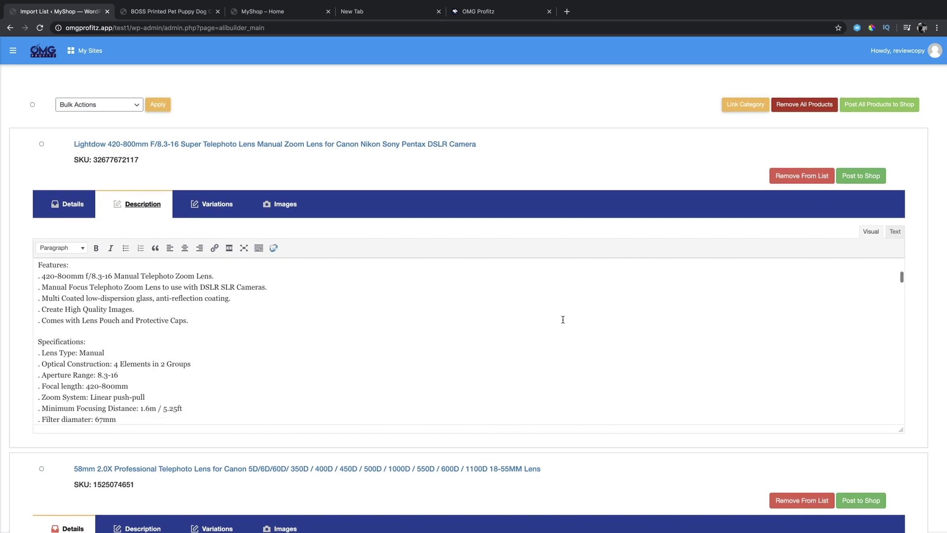
scroll(563, 319, "down", 3)
scroll(563, 319, "down", 3)
scroll(563, 319, "down", 3)
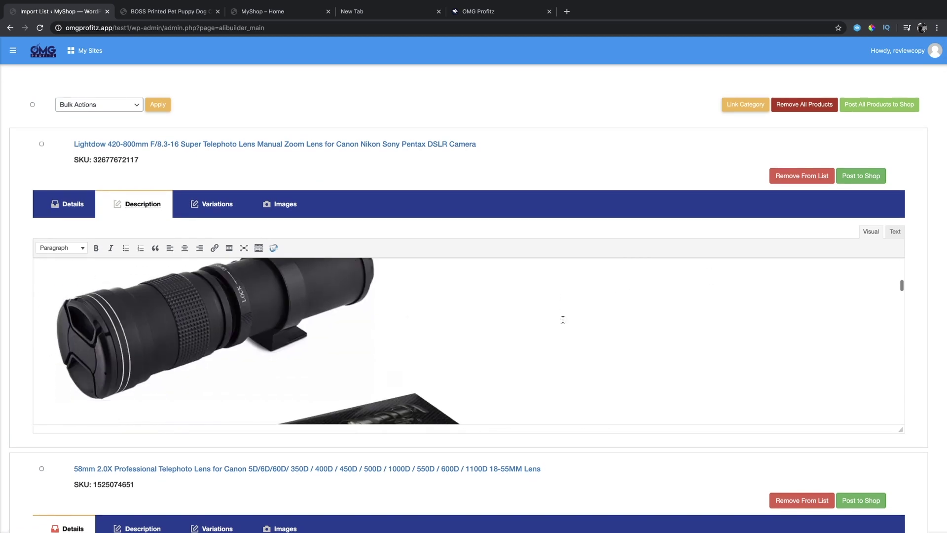
scroll(563, 319, "up", 3)
scroll(563, 319, "up", 2)
scroll(563, 319, "up", 5)
scroll(563, 319, "down", 3)
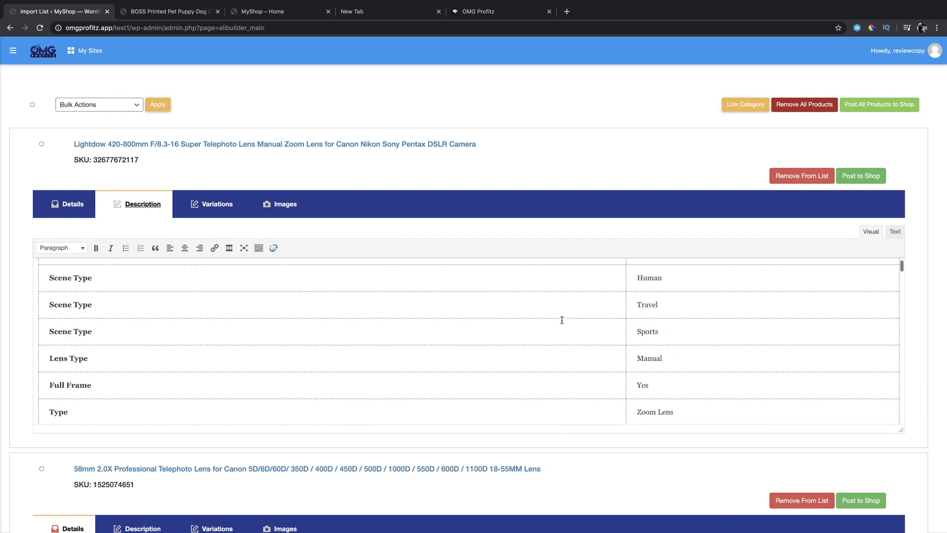
scroll(562, 320, "down", 3)
scroll(561, 319, "down", 5)
scroll(561, 319, "up", 3)
scroll(561, 320, "down", 3)
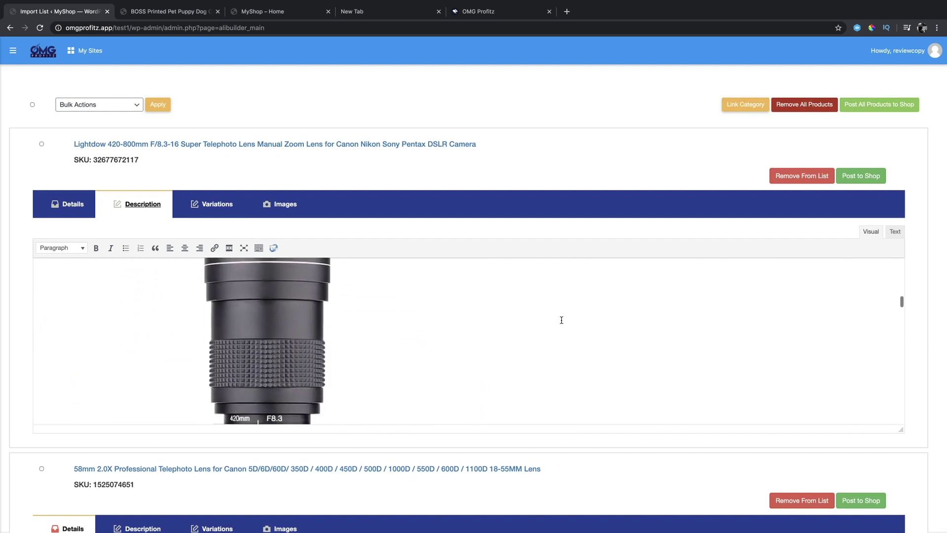
scroll(562, 319, "up", 5)
scroll(561, 320, "up", 5)
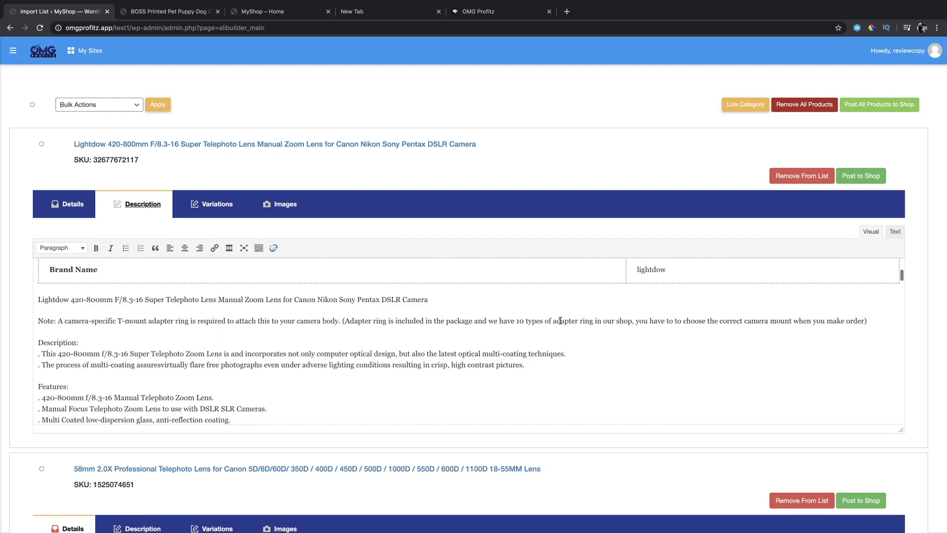
scroll(560, 320, "up", 5)
scroll(559, 320, "up", 1)
scroll(557, 321, "down", 1)
scroll(557, 321, "down", 5)
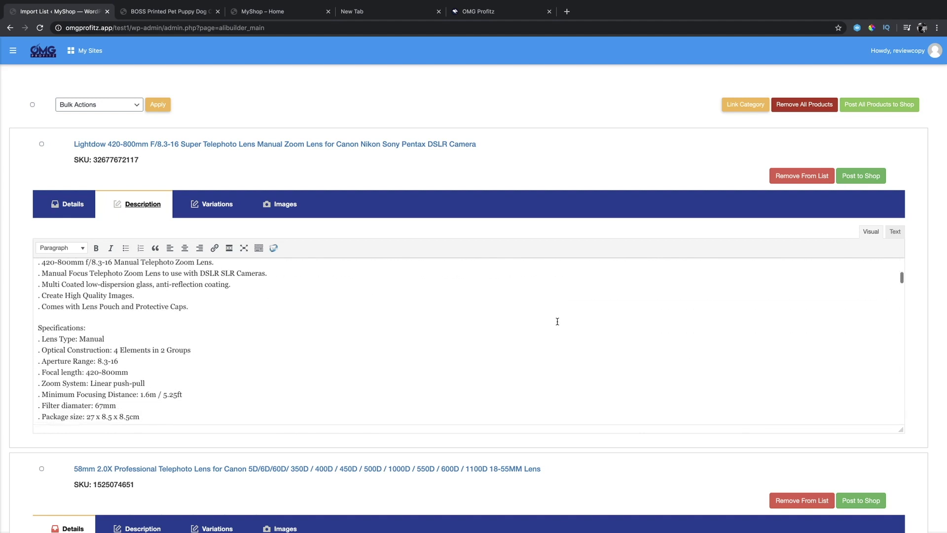
scroll(557, 321, "up", 3)
scroll(557, 322, "up", 5)
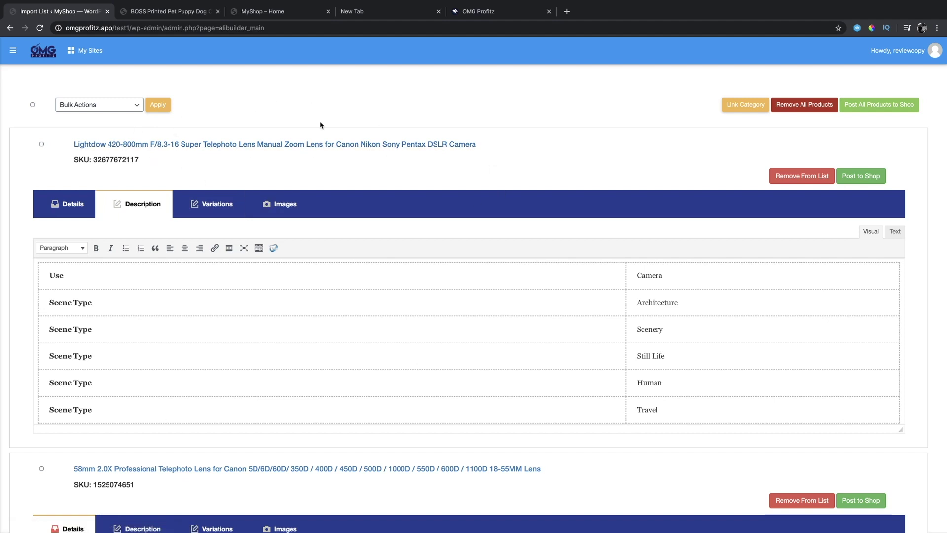
scroll(242, 349, "down", 1)
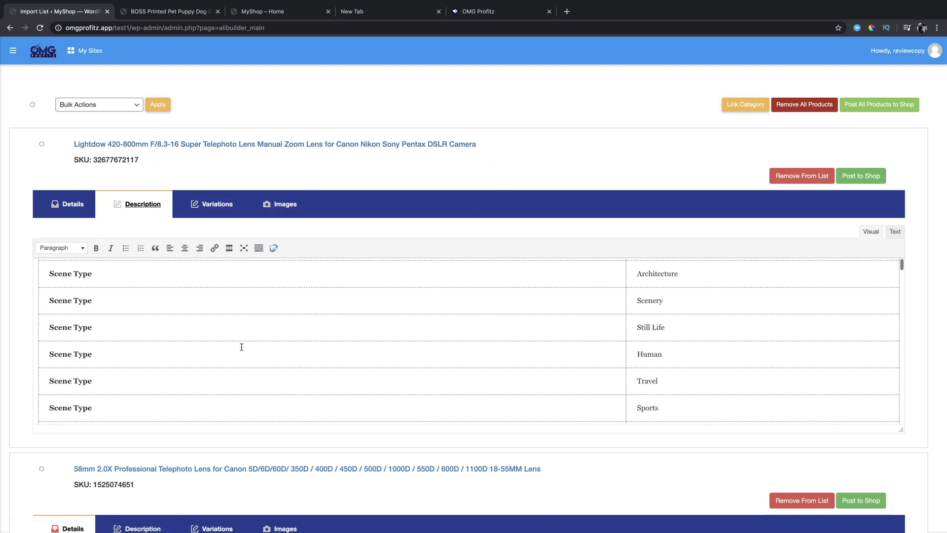
scroll(241, 348, "down", 5)
scroll(245, 347, "down", 5)
scroll(183, 345, "down", 5)
scroll(200, 357, "down", 2)
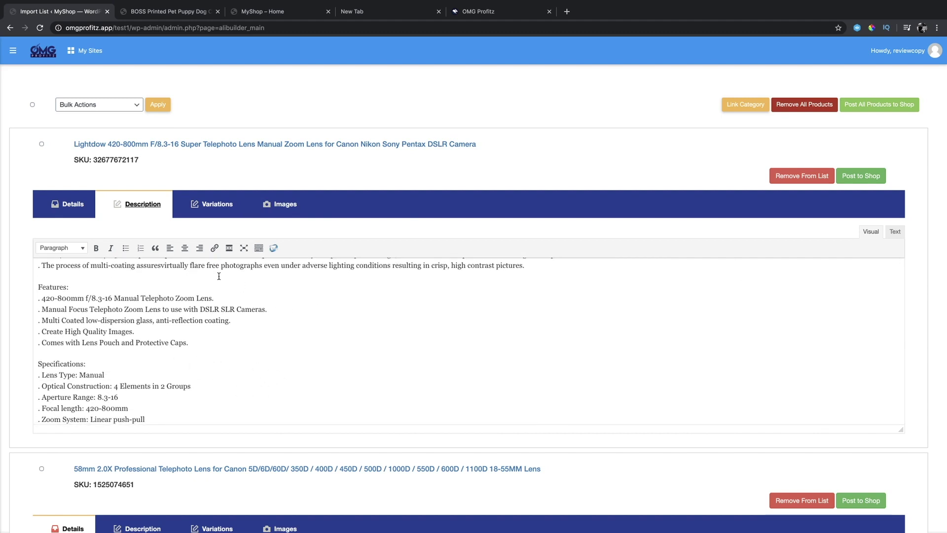
Show the Lightdow lens's variations and their prices, starting at 82.42
left_click(213, 204)
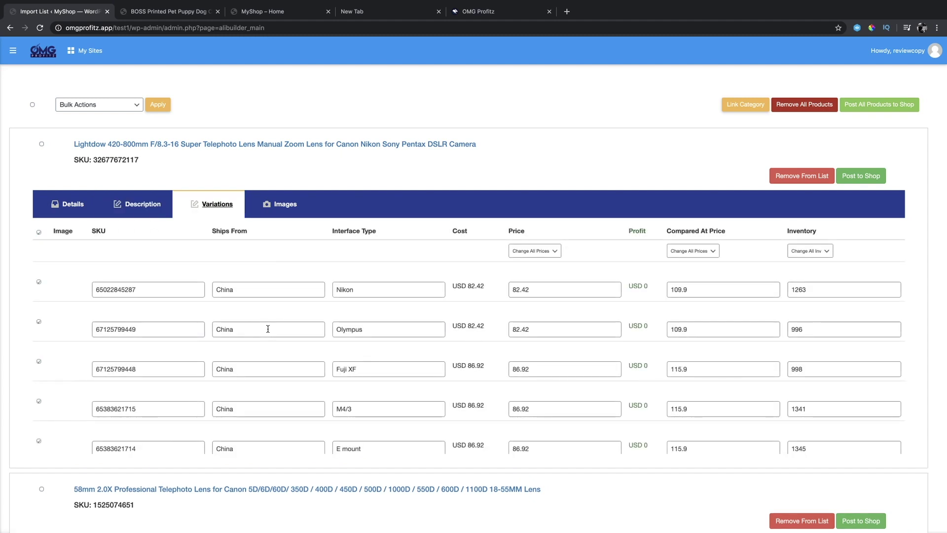
scroll(268, 329, "down", 2)
scroll(266, 328, "up", 2)
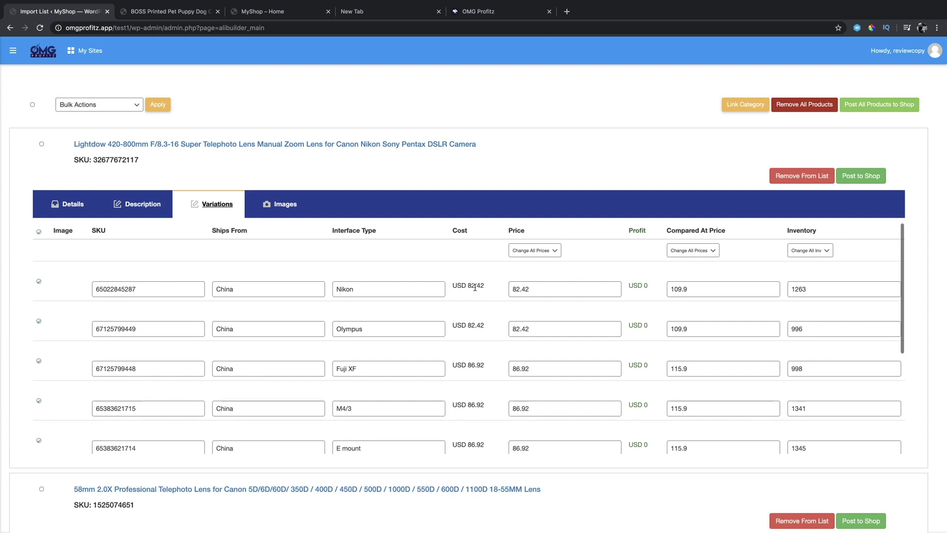
scroll(488, 289, "down", 1)
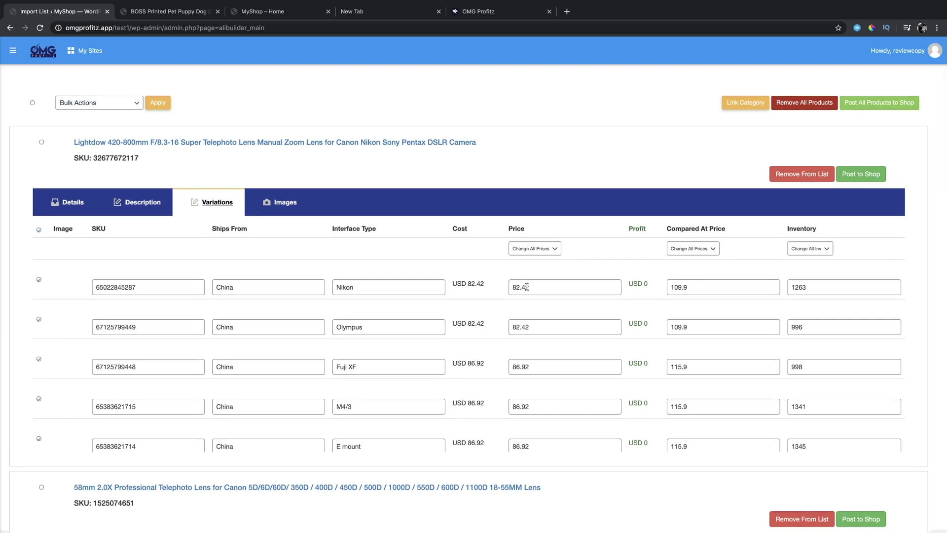
scroll(578, 284, "down", 1)
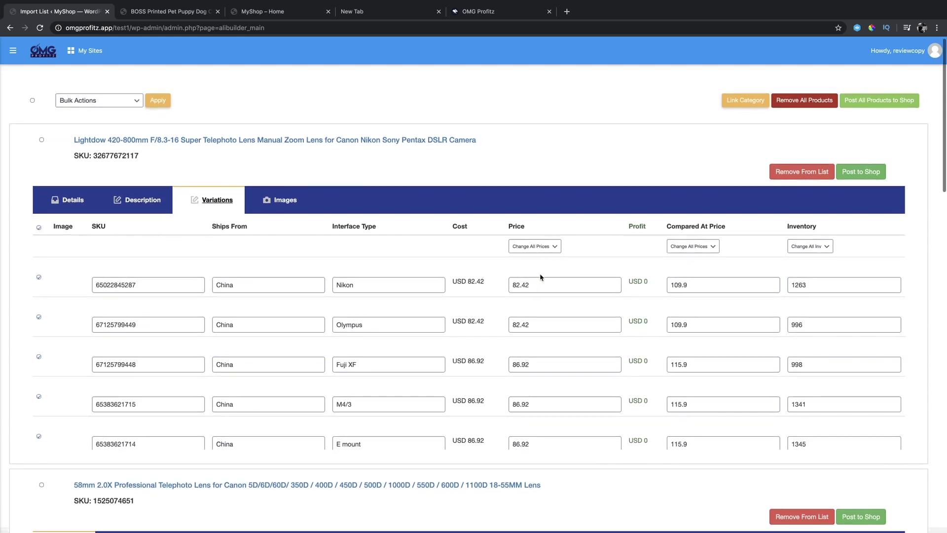
scroll(542, 291, "up", 1)
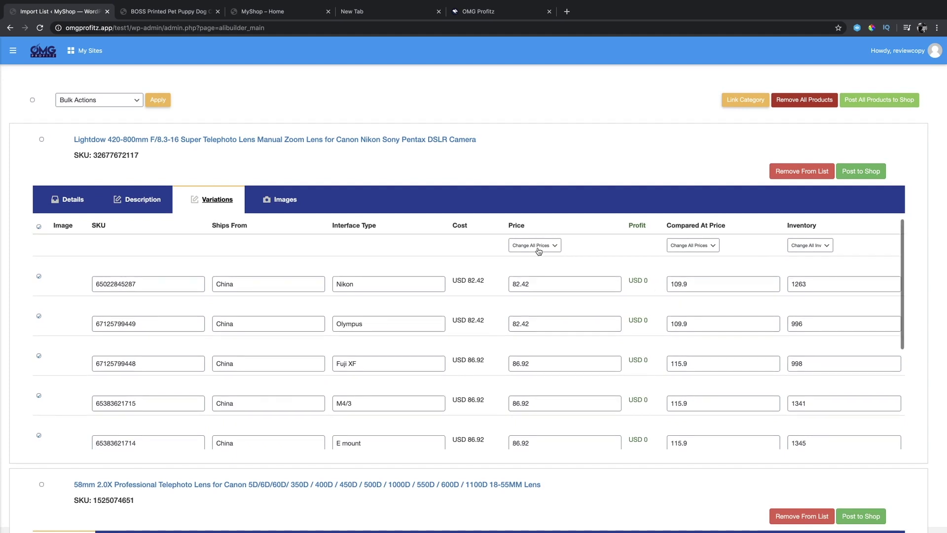
scroll(535, 283, "down", 1)
double_click(533, 283)
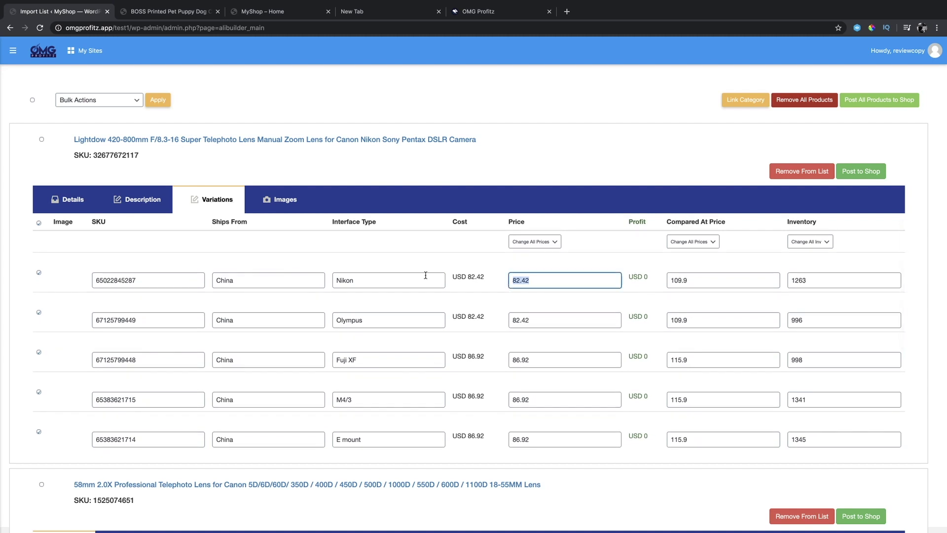
scroll(479, 279, "up", 1)
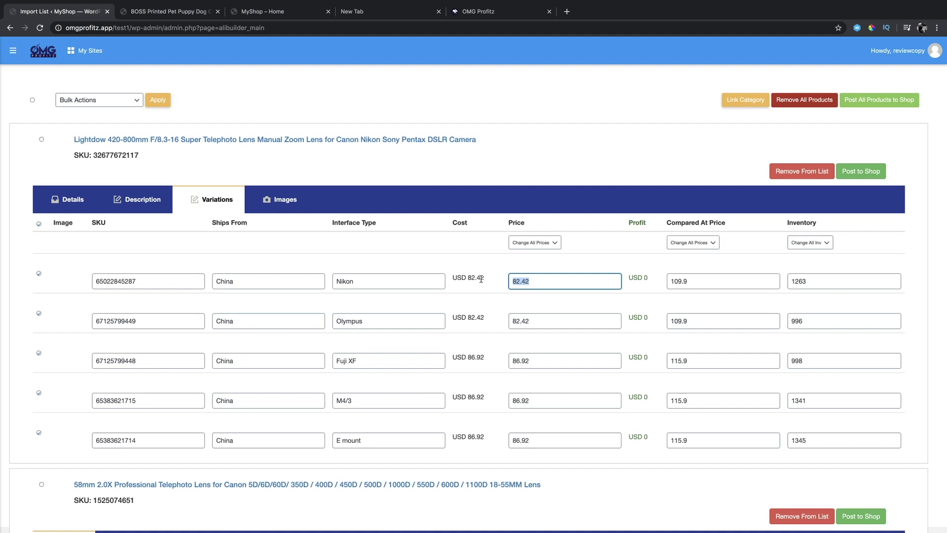
Rename the last variation's interface type to 'Canon E mount' and price it at 147
left_click(348, 443)
type("C")
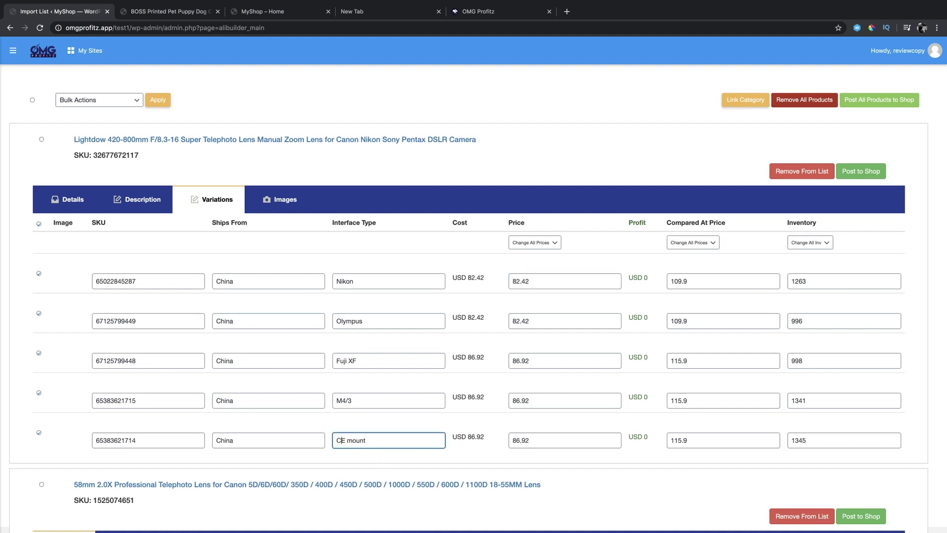
type("anon")
double_click(525, 440)
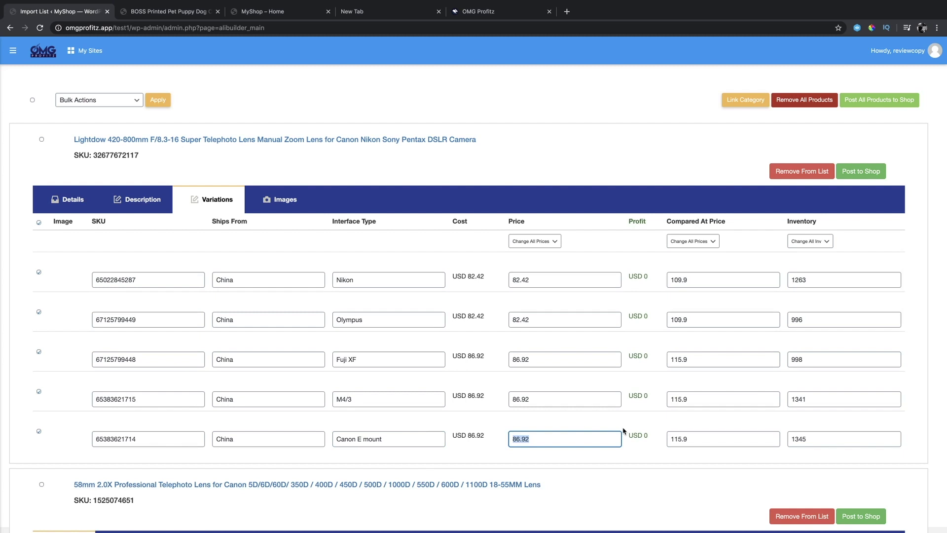
type("147")
left_click(651, 456)
left_click(713, 438)
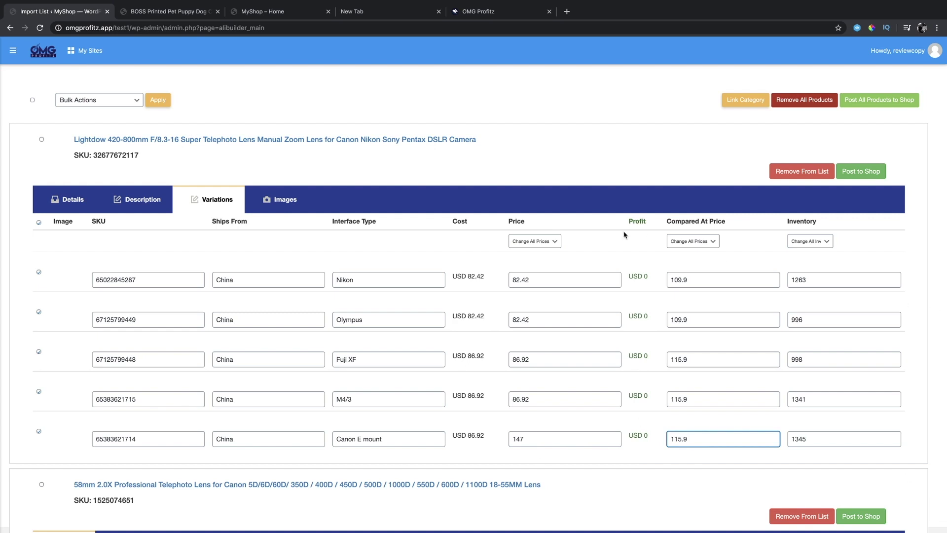
left_click(286, 199)
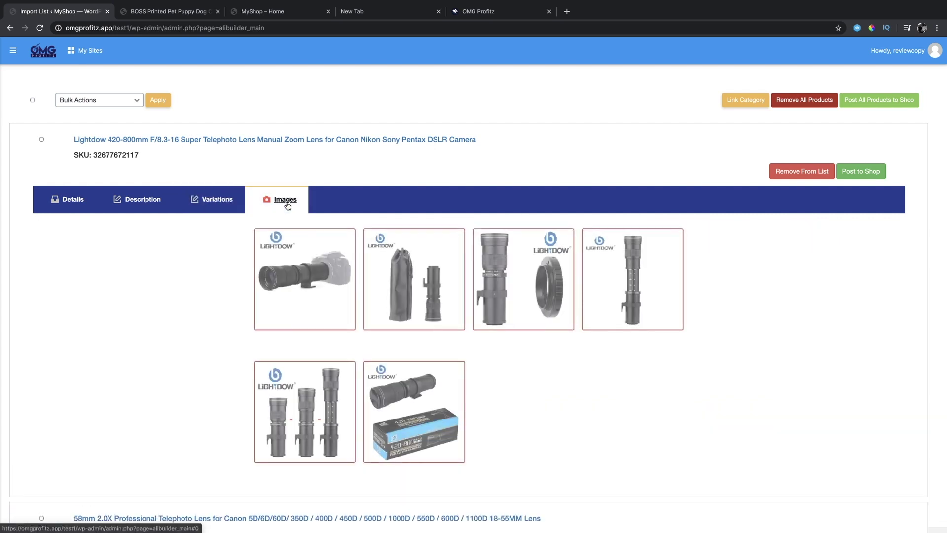
Look over the lens's product photos, then return to its title, categories, status and tags
scroll(343, 296, "down", 4)
scroll(344, 296, "up", 3)
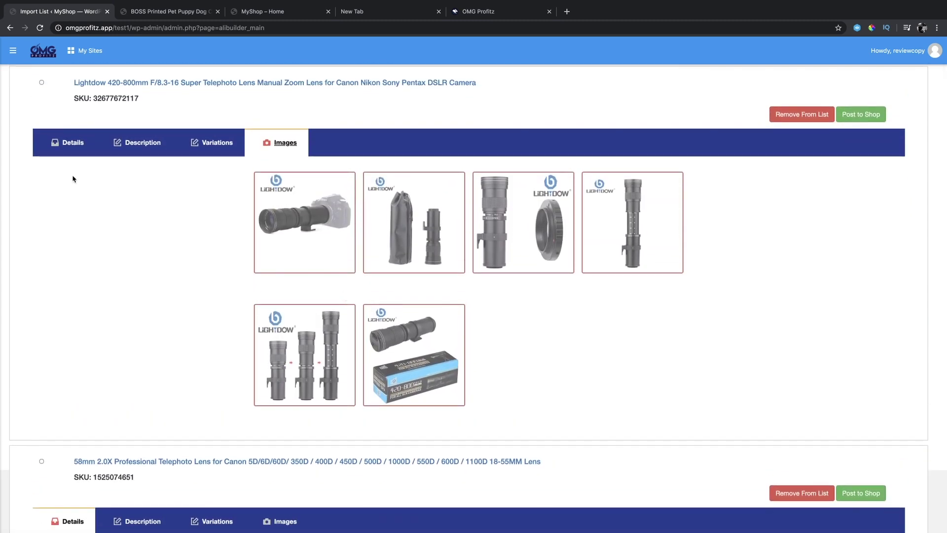
left_click(63, 143)
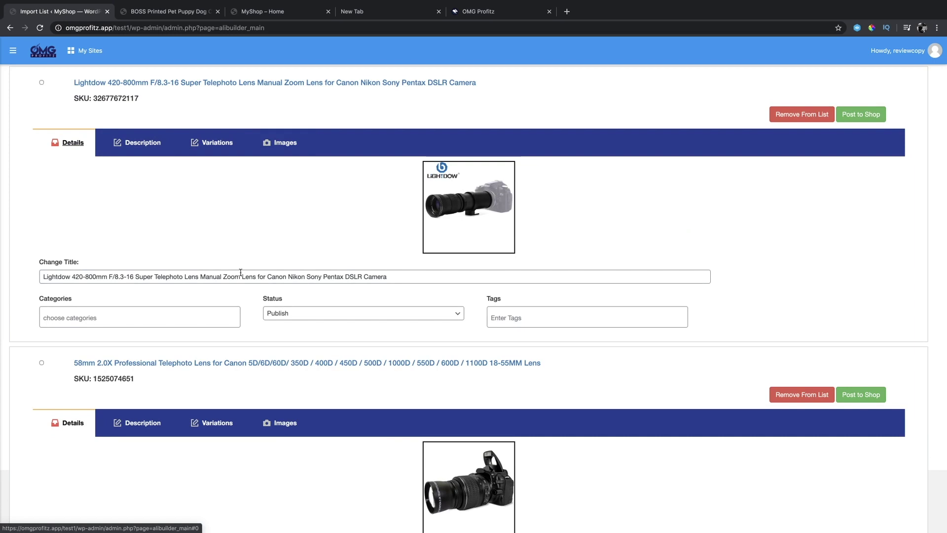
scroll(240, 275, "up", 2)
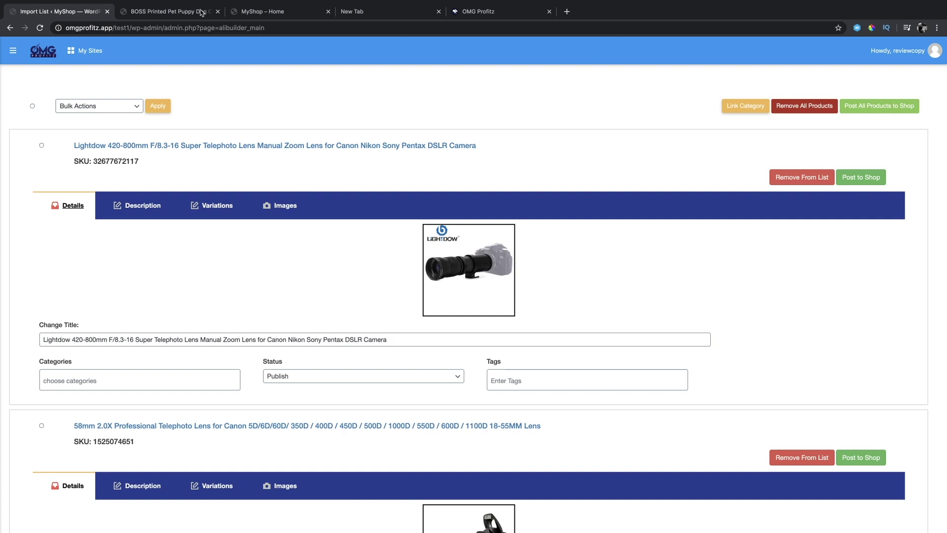
View the OMG Traffic welcome page, then move on to Dan Bradley's bonus sales page
left_click(17, 51)
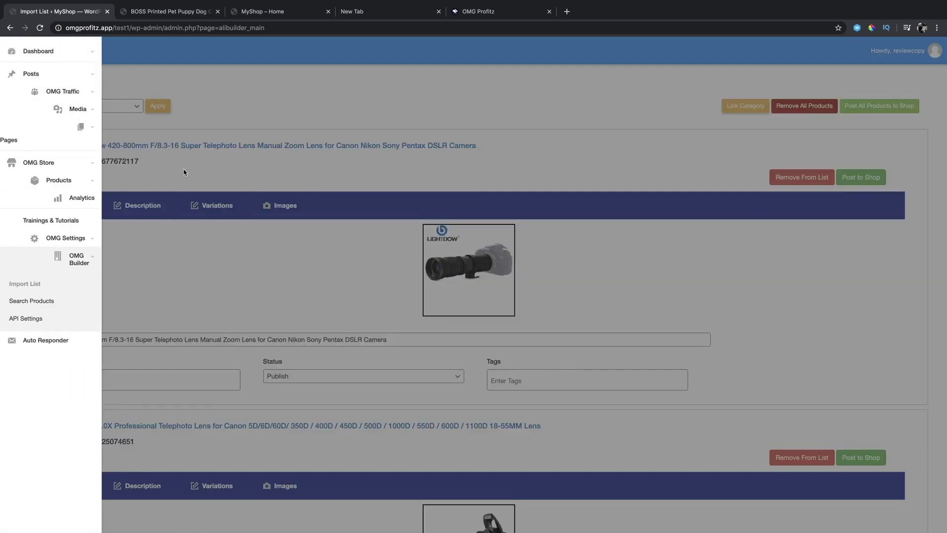
left_click(63, 92)
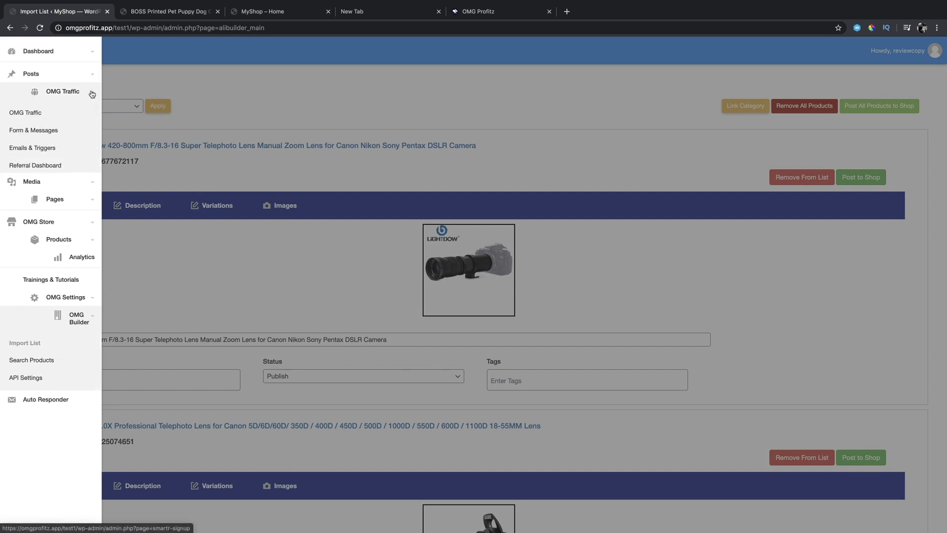
left_click(53, 116)
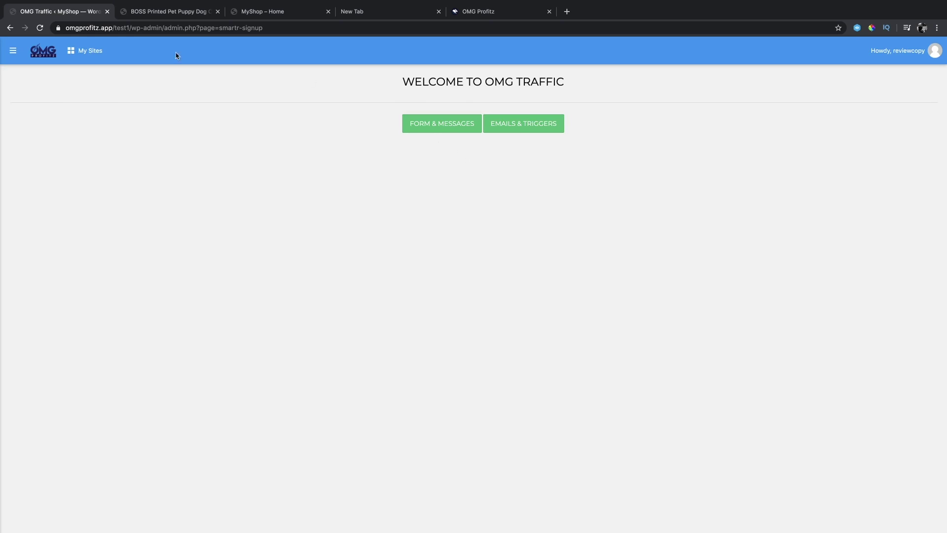
left_click(13, 50)
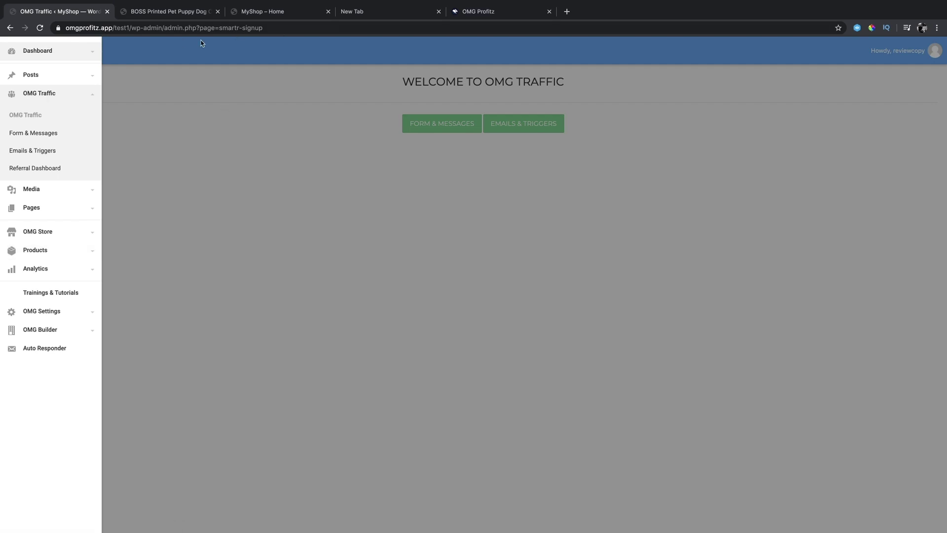
left_click(503, 13)
Open the Get Instant Access front-end offer in a new browser tab and switch to it
scroll(437, 229, "down", 5)
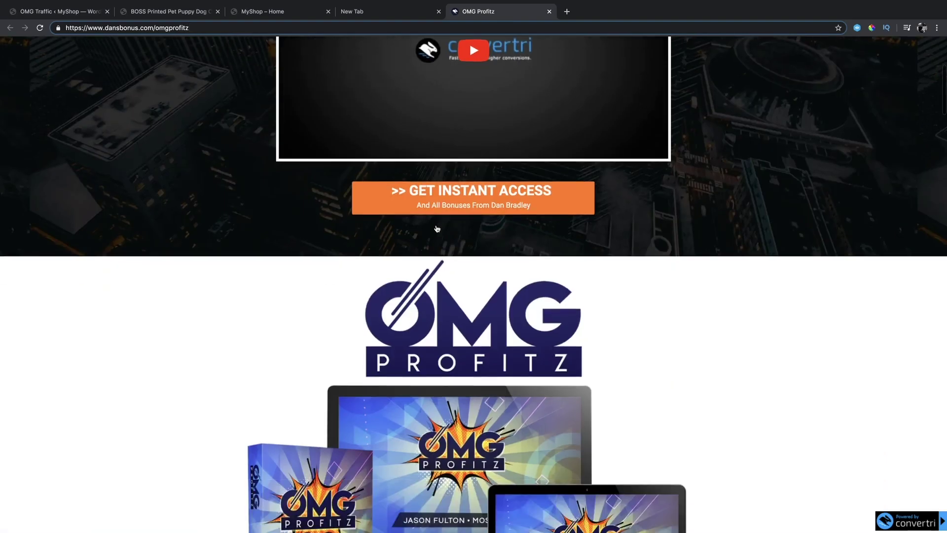
right_click(441, 176)
left_click(494, 181)
left_click(578, 13)
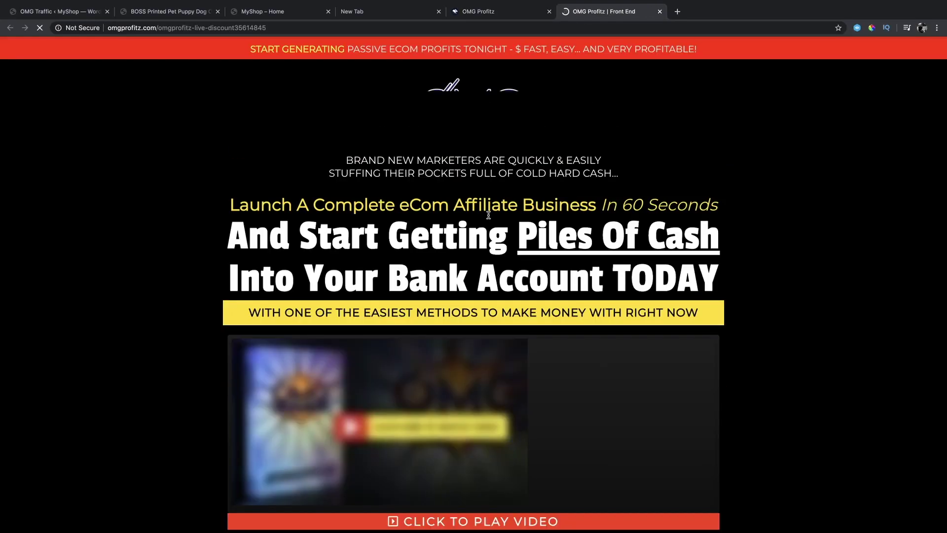
Look over the front-end sales page, then return to the OMG Traffic admin tab
scroll(488, 215, "down", 6)
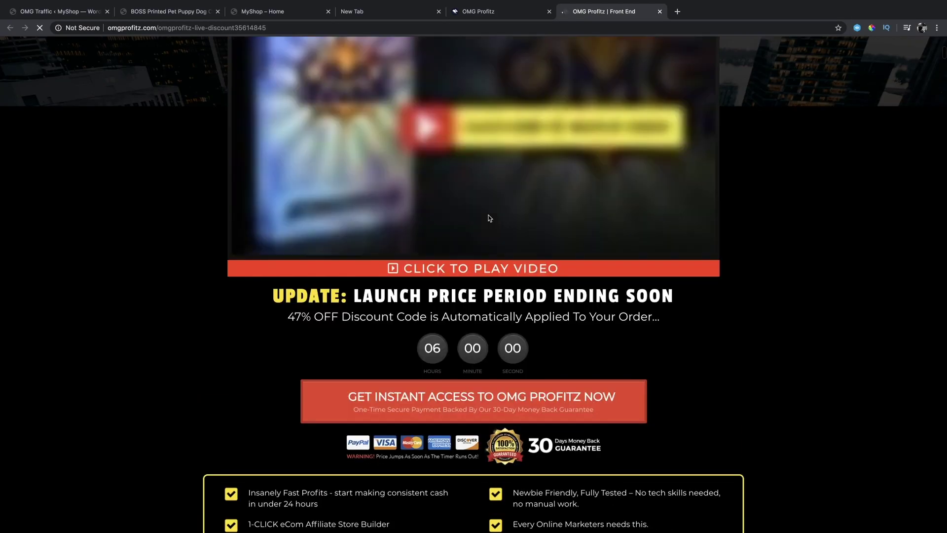
scroll(565, 432, "up", 5)
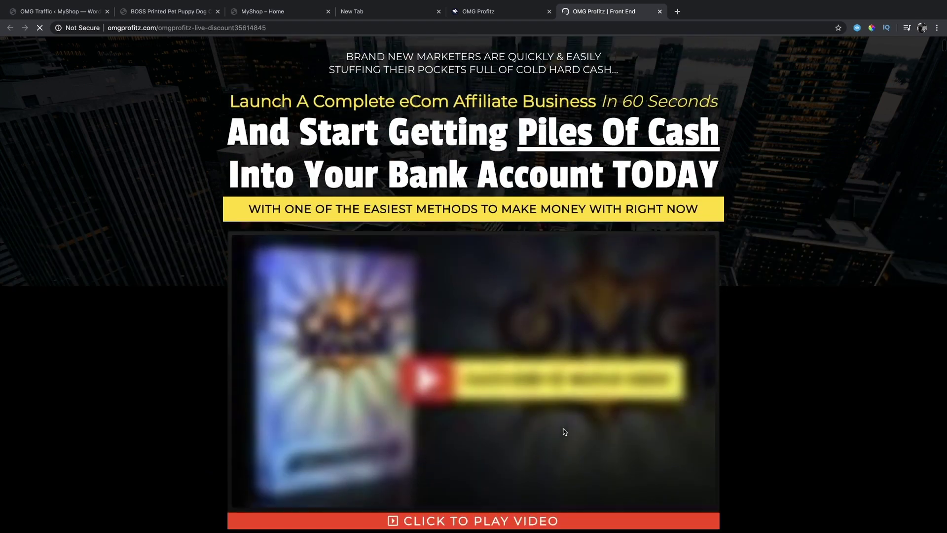
scroll(566, 430, "down", 3)
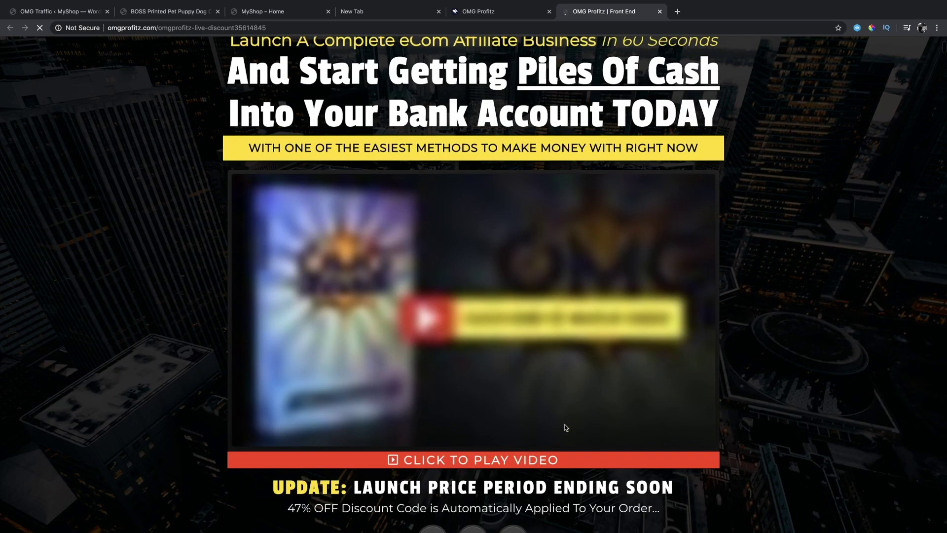
left_click(58, 11)
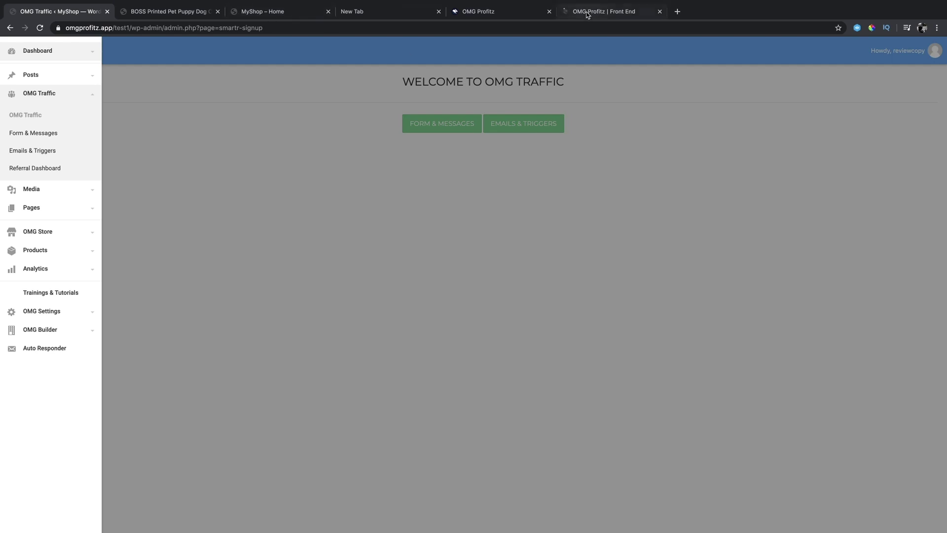
Go to the OMG Profitz bonus tab and scroll to Dan Bradley's Exclusive Bonuses section
left_click(471, 11)
scroll(614, 303, "up", 5)
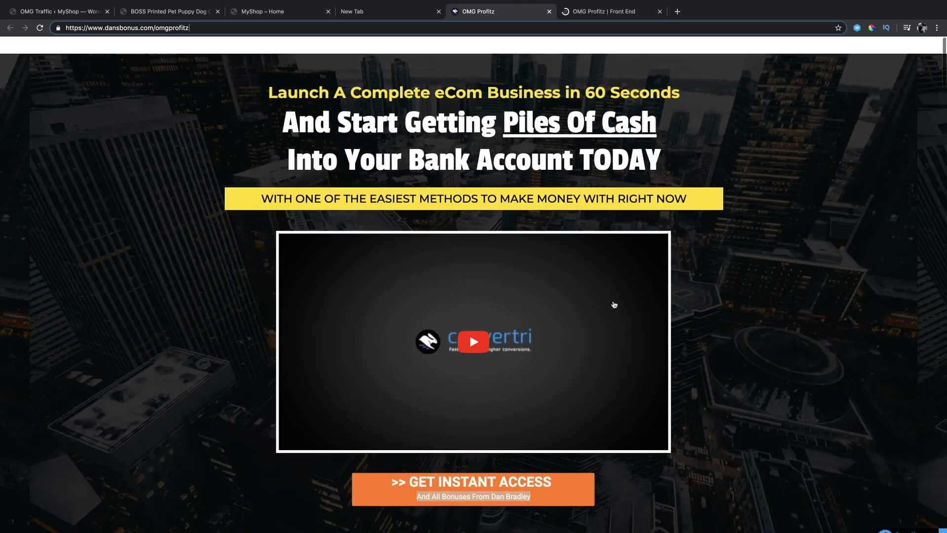
scroll(613, 304, "down", 6)
scroll(613, 304, "down", 10)
scroll(615, 305, "down", 5)
scroll(616, 305, "down", 10)
scroll(614, 304, "down", 5)
scroll(613, 303, "up", 8)
scroll(613, 303, "down", 1)
scroll(613, 303, "down", 2)
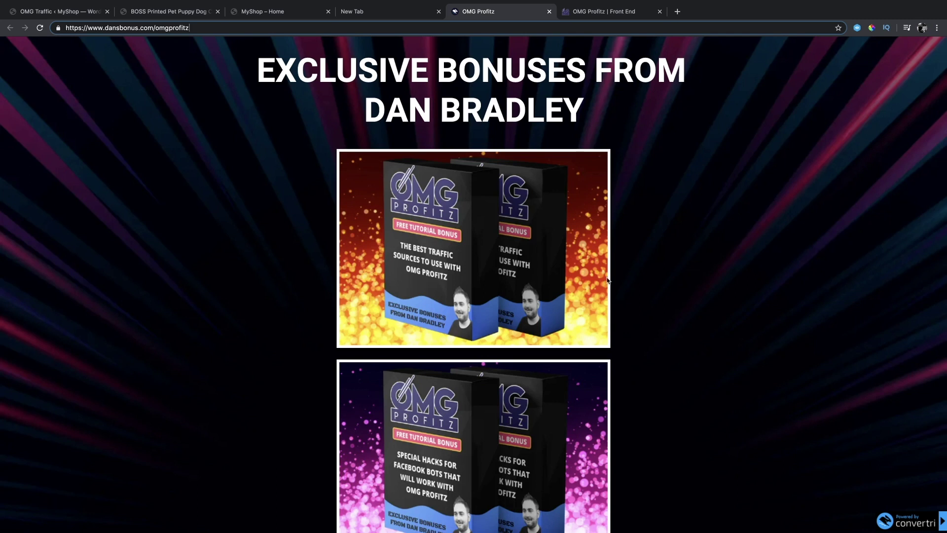
Scroll past the traffic-source and Facebook-bot bonuses to the Hottest Niches & Products for 2020 tutorial
scroll(365, 306, "down", 1)
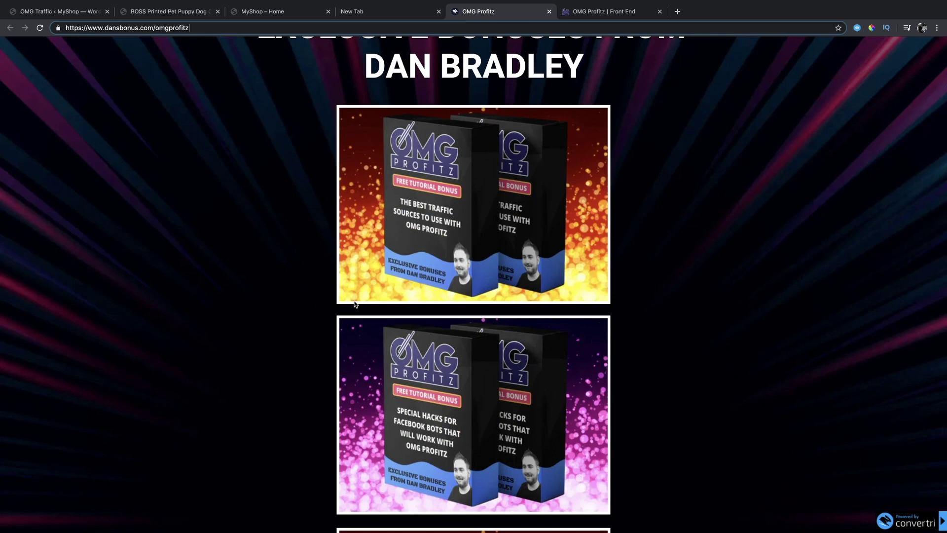
scroll(355, 304, "down", 4)
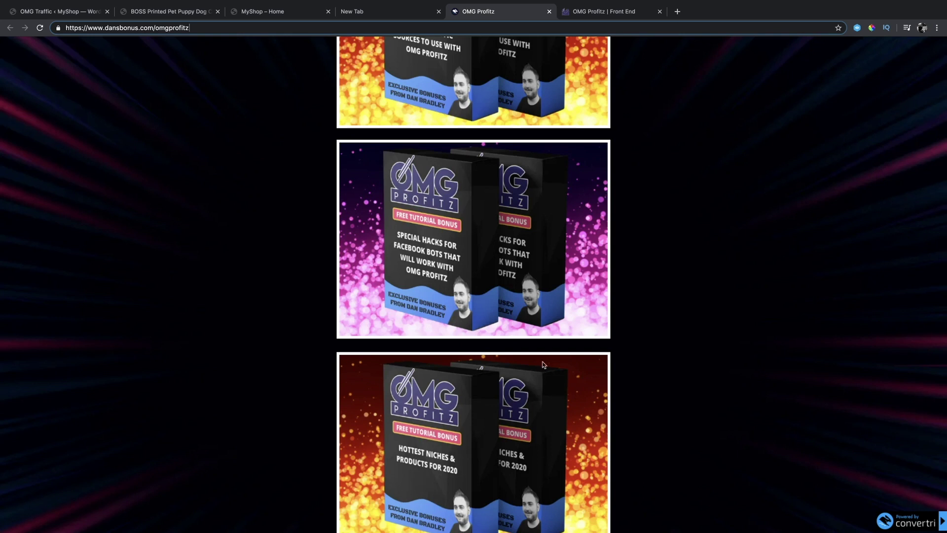
Scroll to the page bottom to see the final Facebook Ads 'Penny Clicks' bonus and footer
scroll(544, 291, "down", 1)
scroll(544, 291, "down", 5)
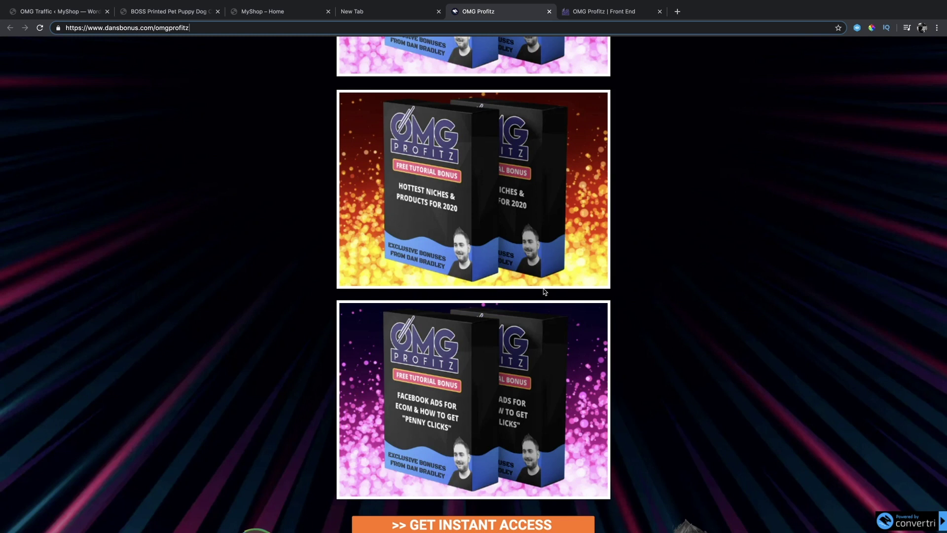
scroll(490, 193, "down", 2)
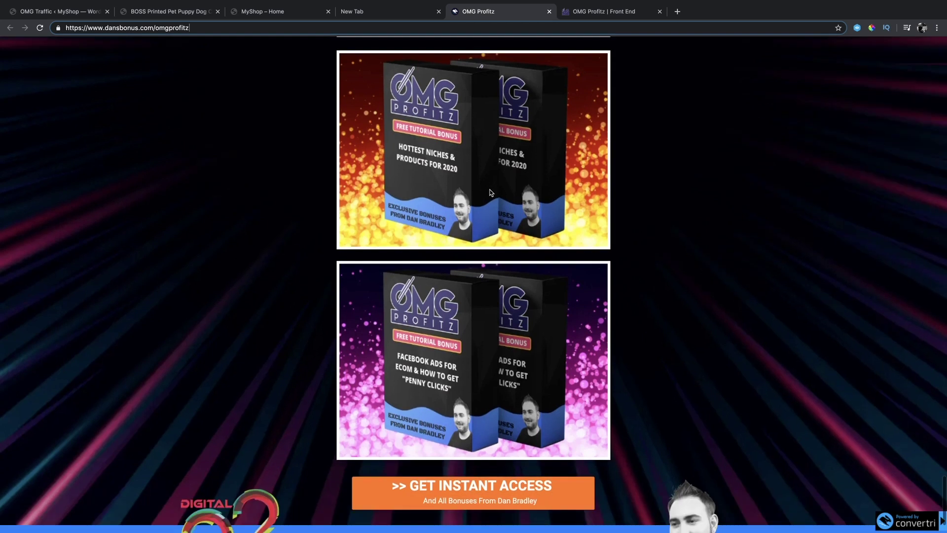
scroll(730, 227, "down", 3)
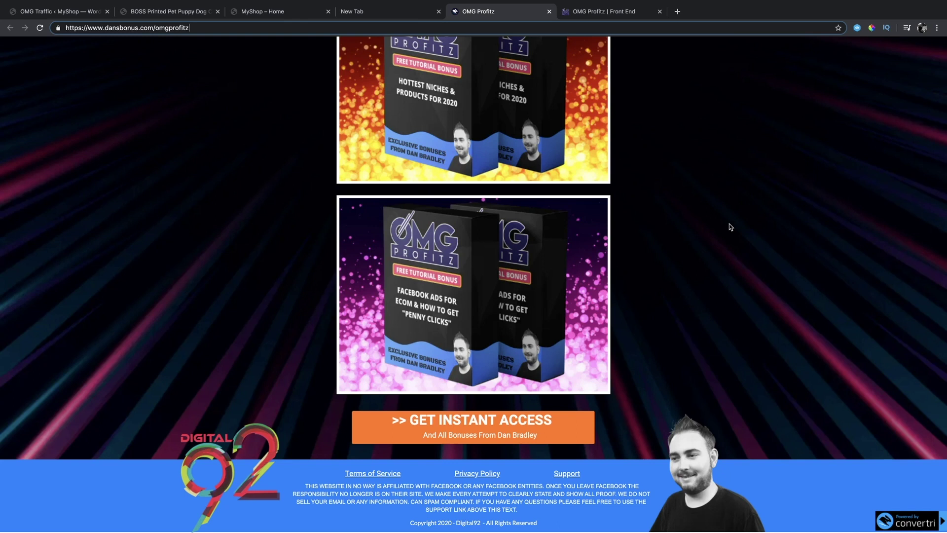
Scroll back up to the eCom headline and video at the top of the page
scroll(593, 243, "up", 4)
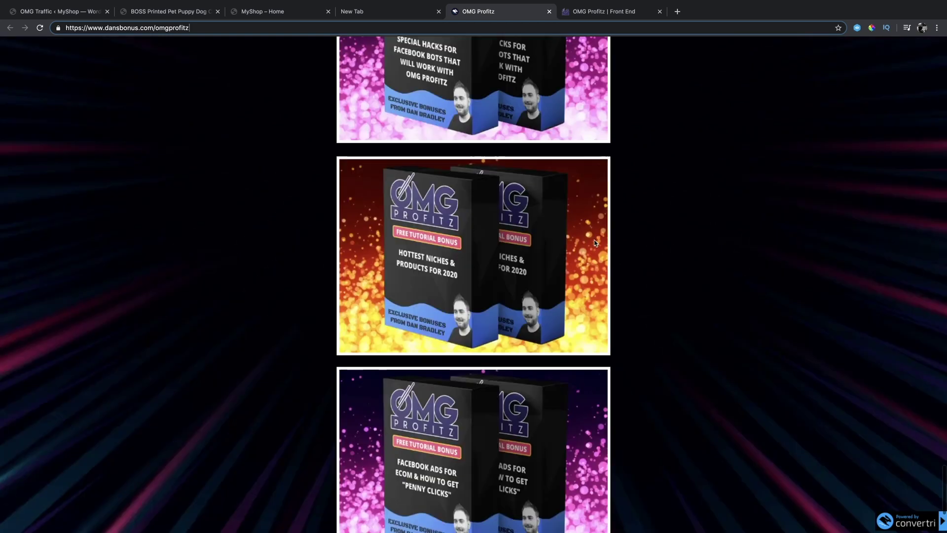
scroll(593, 243, "down", 4)
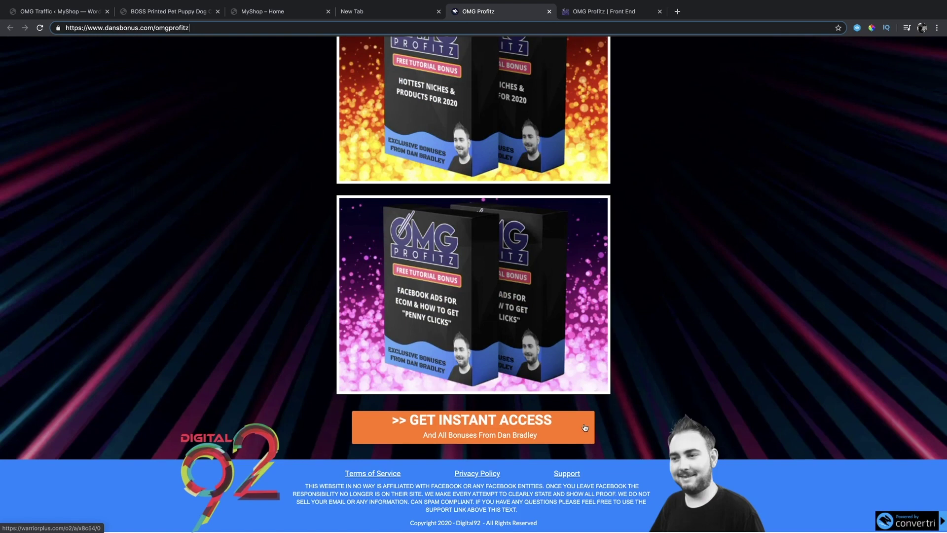
scroll(580, 432, "up", 10)
scroll(582, 429, "up", 15)
scroll(586, 425, "up", 15)
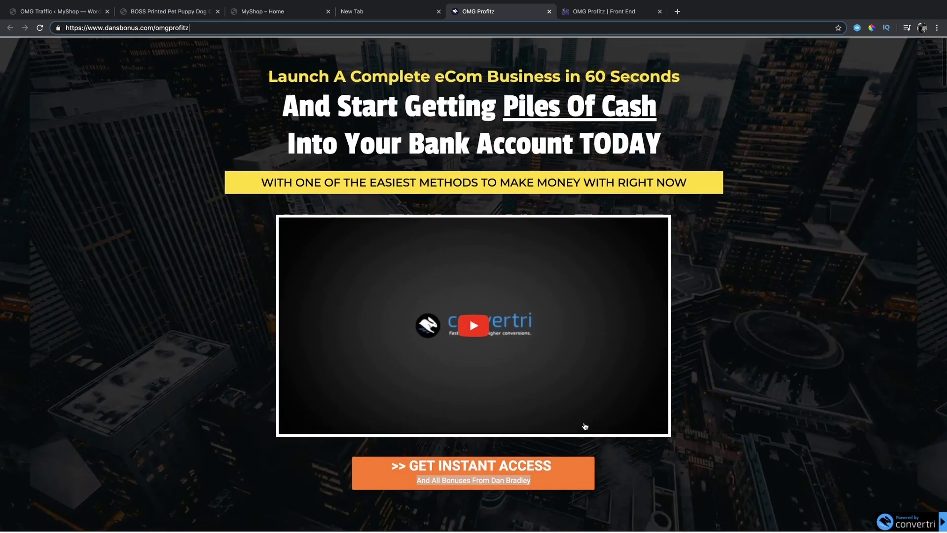
Scroll to the Watch The Demo Below video and the Unlimited Profitz Edition ($97) offer beneath it
scroll(586, 425, "down", 2)
scroll(586, 423, "down", 5)
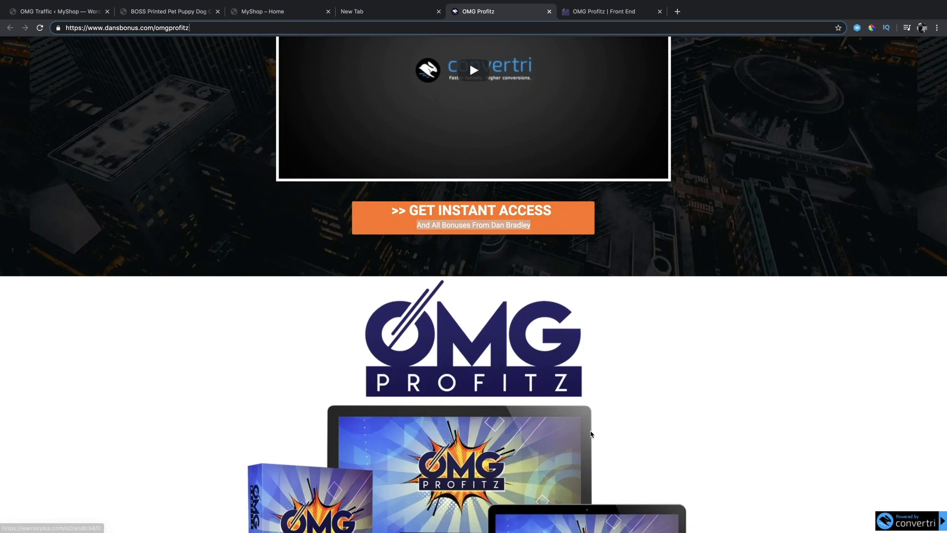
scroll(587, 426, "up", 5)
scroll(591, 432, "down", 8)
scroll(592, 433, "up", 3)
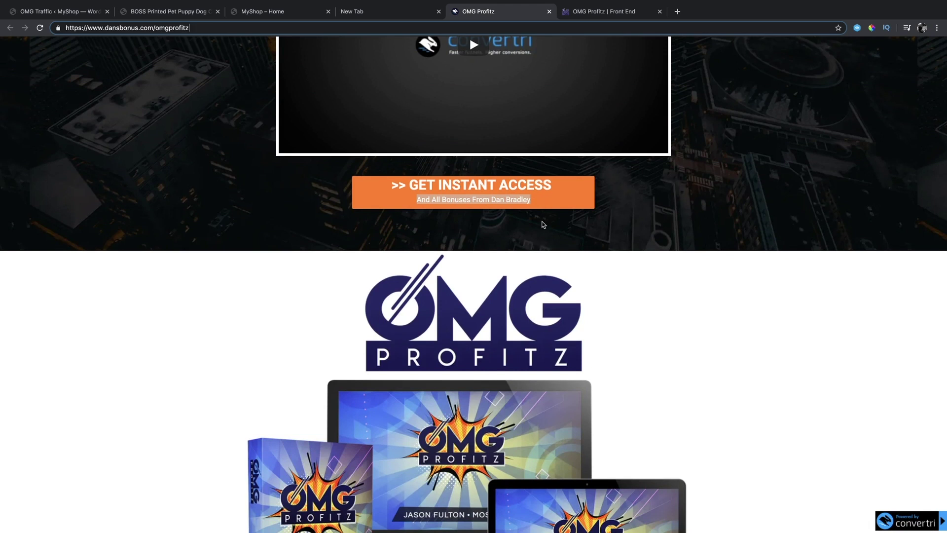
scroll(542, 225, "down", 2)
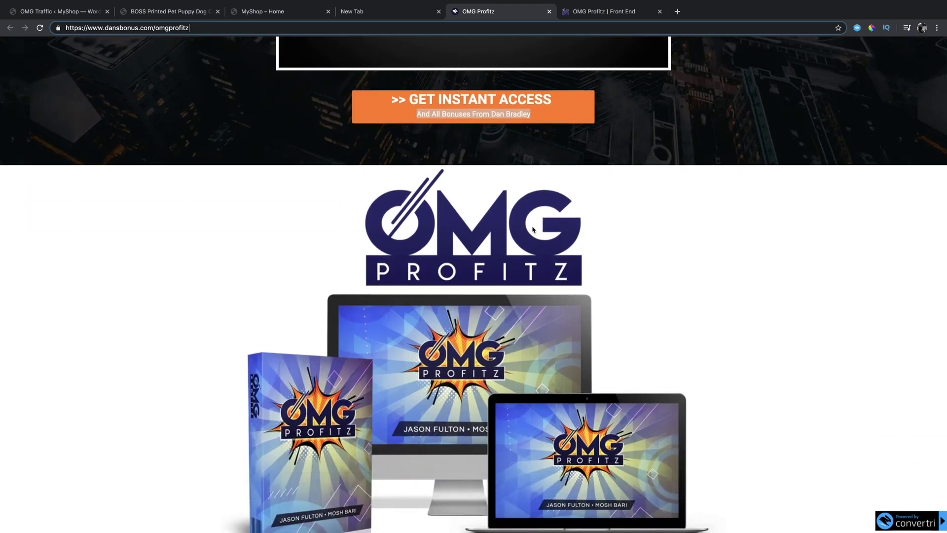
scroll(533, 229, "down", 7)
scroll(533, 229, "down", 10)
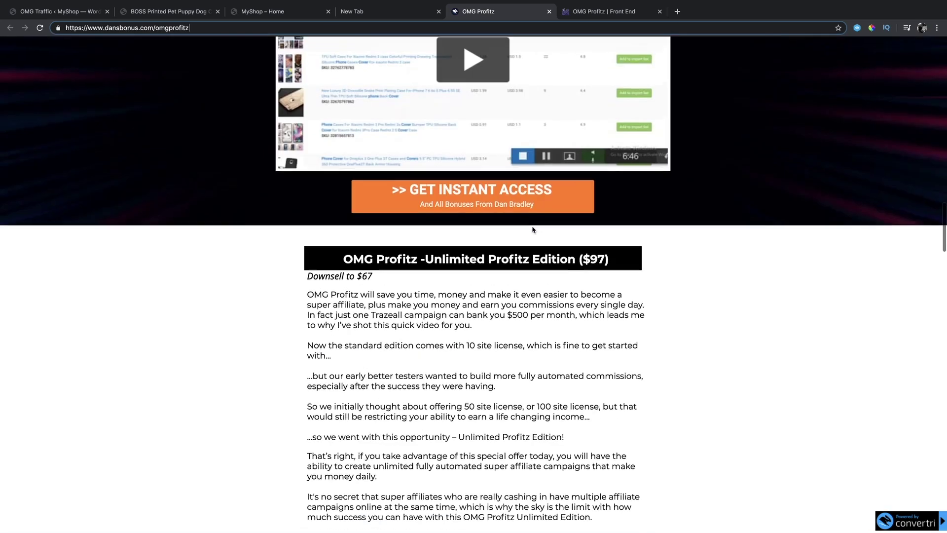
scroll(533, 229, "up", 3)
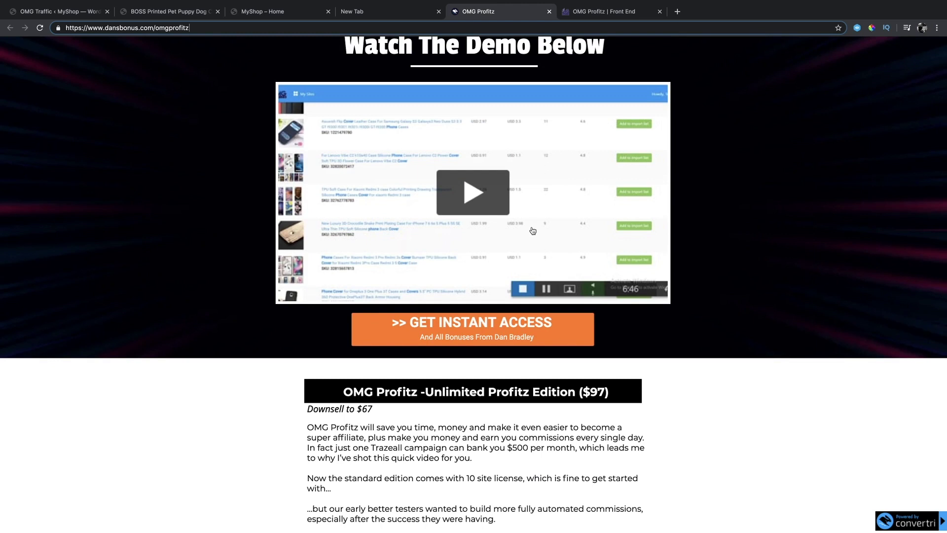
scroll(533, 230, "up", 1)
scroll(530, 232, "down", 1)
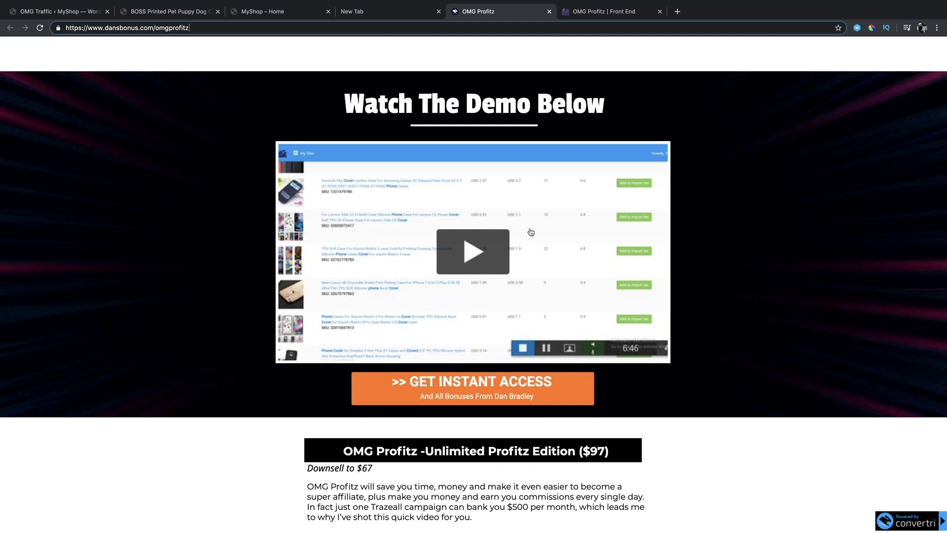
scroll(531, 232, "down", 1)
Scroll past the Unlimited Profitz Edition to the DFY Money Machines ($297) upsell with 20 pre-built stores
scroll(528, 235, "down", 5)
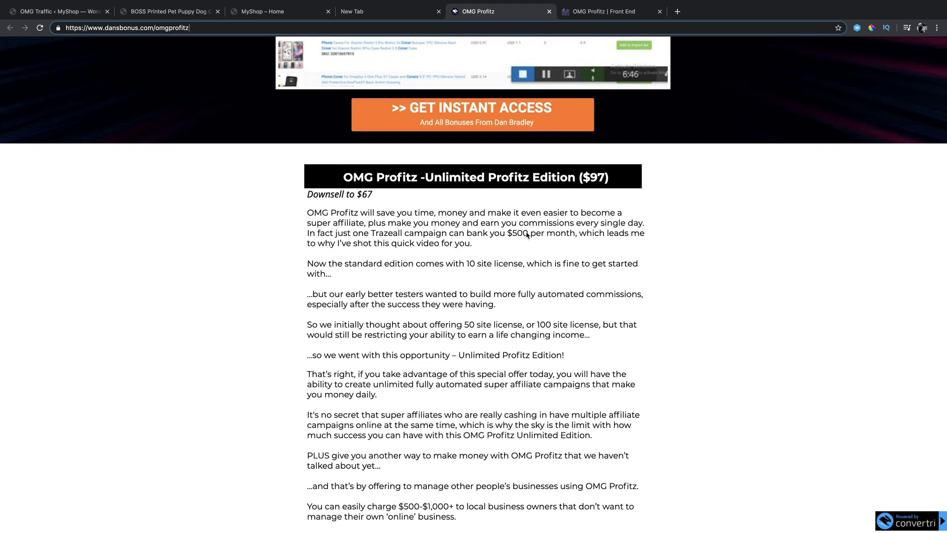
scroll(527, 235, "down", 2)
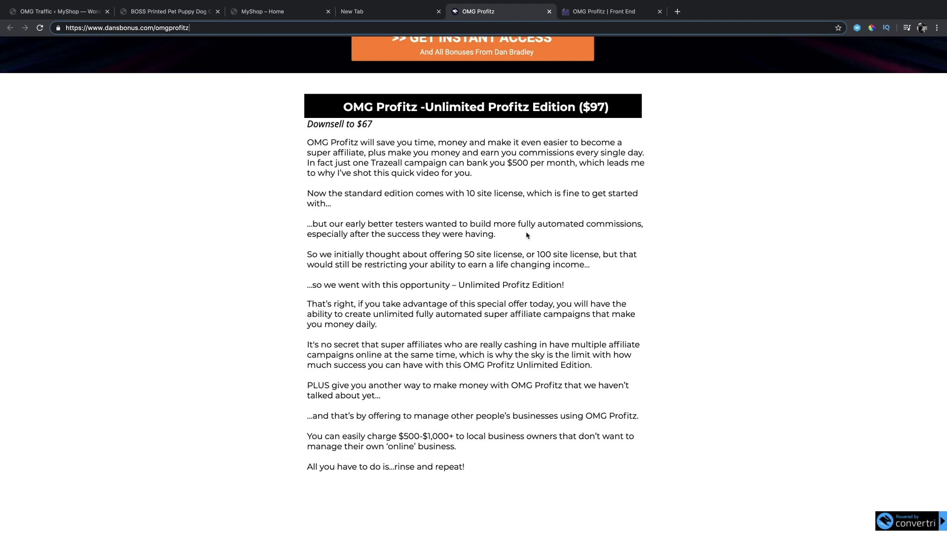
scroll(527, 234, "down", 1)
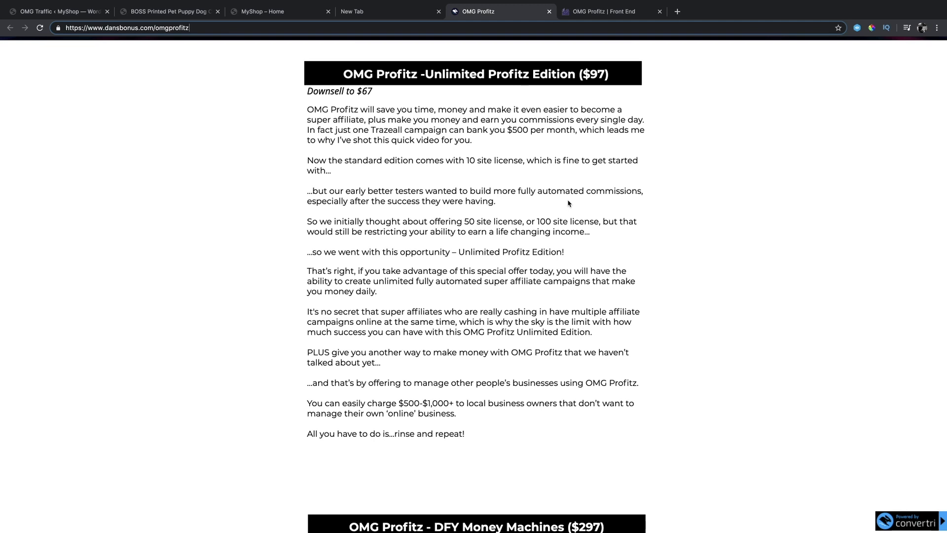
scroll(555, 216, "down", 1)
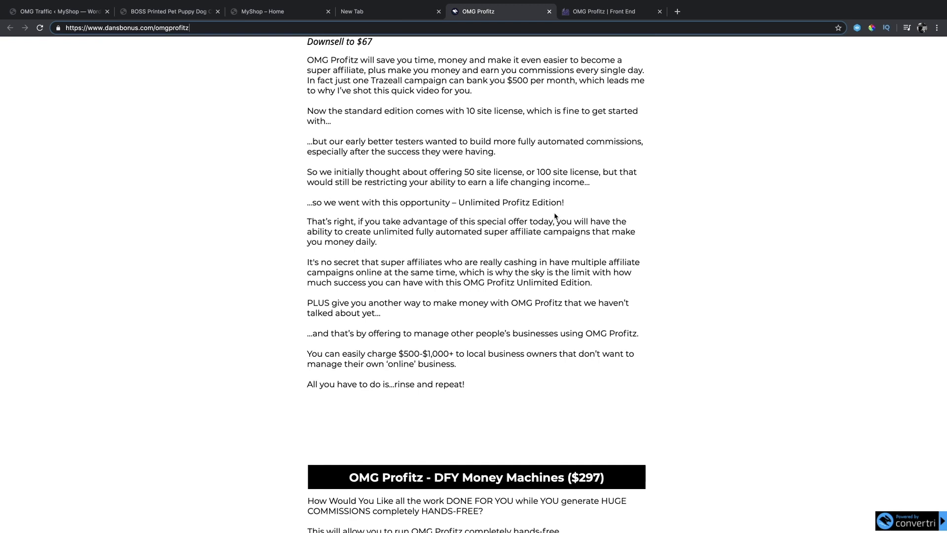
scroll(555, 216, "down", 2)
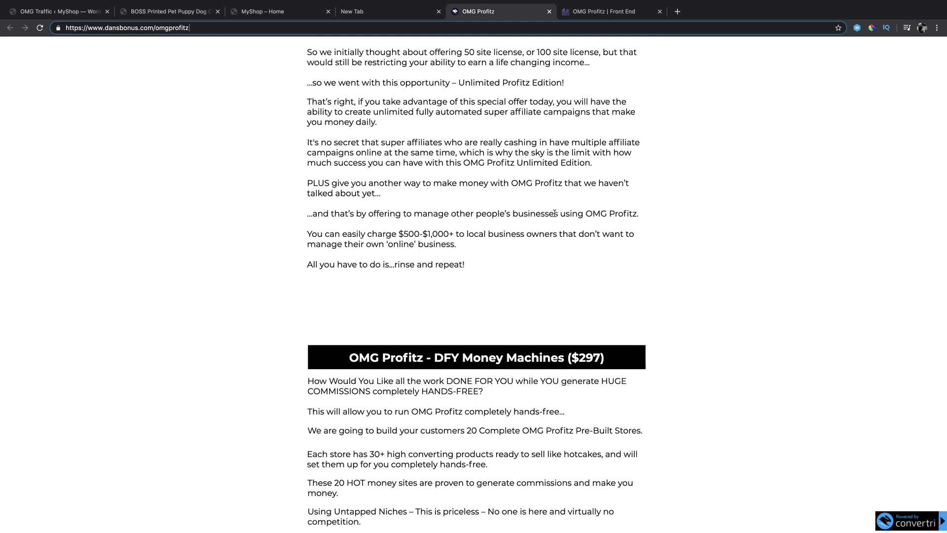
scroll(555, 215, "down", 1)
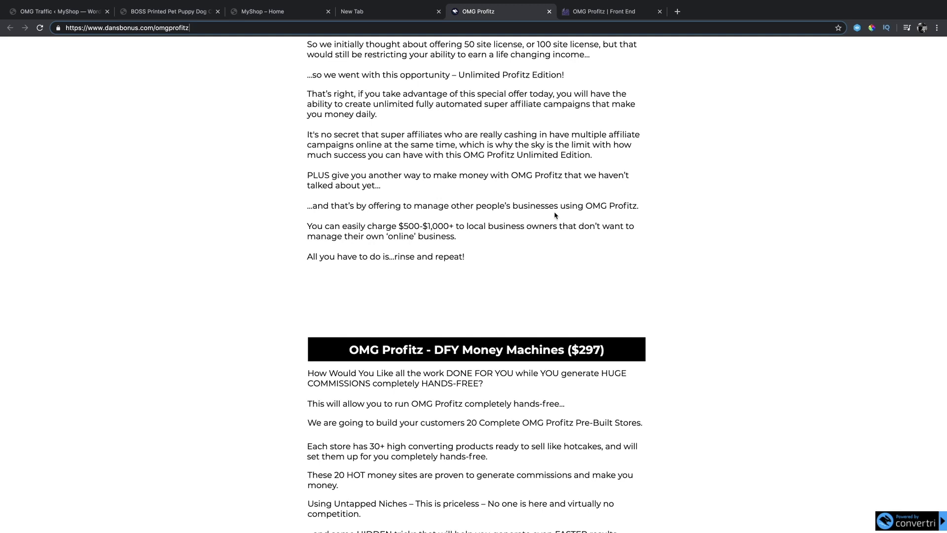
Scroll down to the 100x Conversion Booster ($77, downsell $57) upsell
scroll(555, 215, "down", 5)
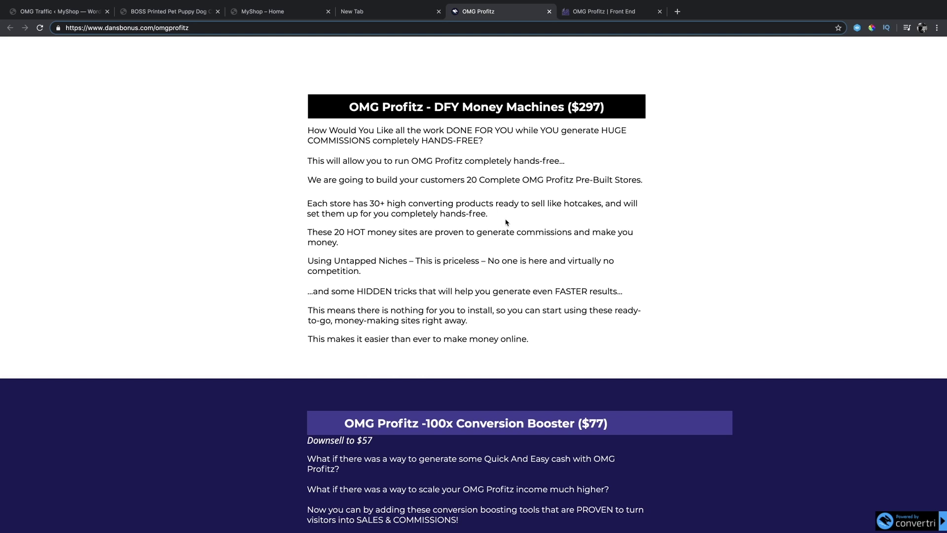
scroll(503, 225, "down", 5)
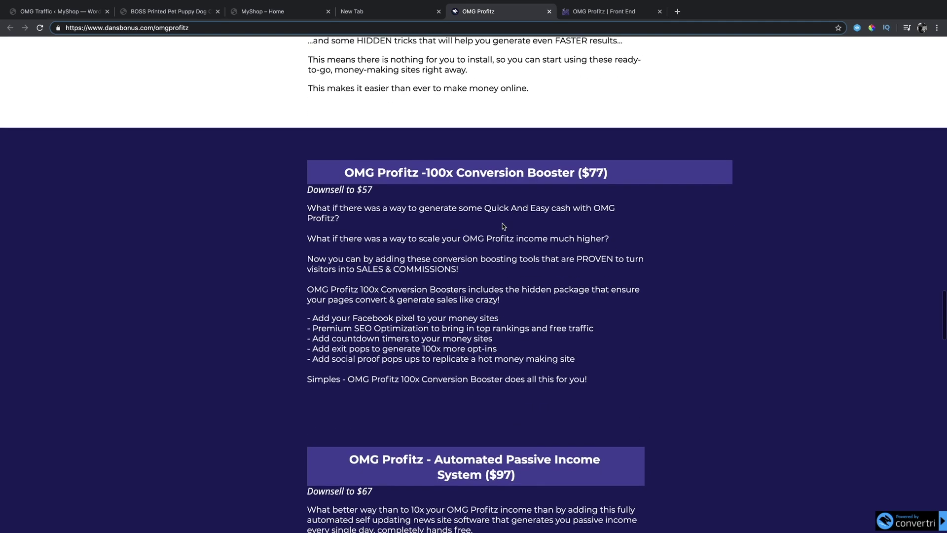
Scroll past the Automated Passive Income System ($97) to the Super Traffic Machine ($67) upsell
scroll(503, 223, "down", 1)
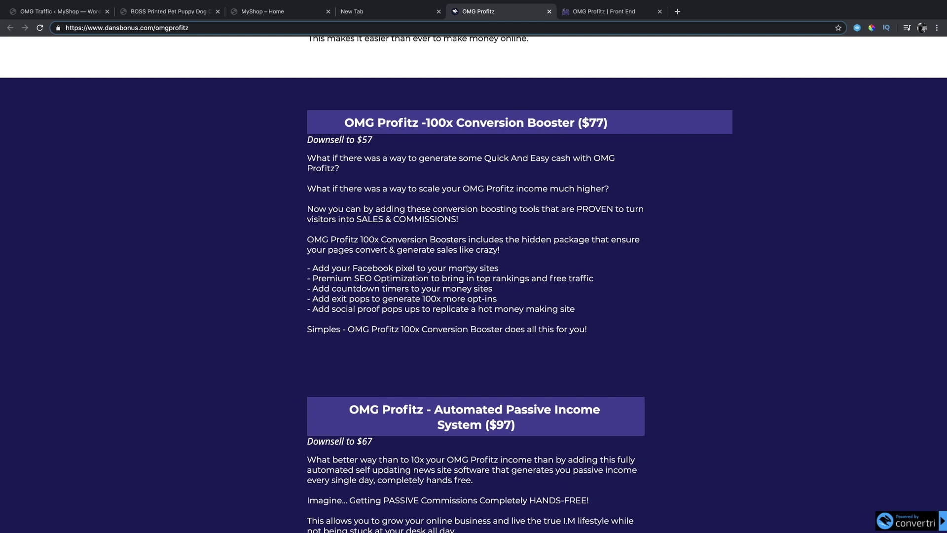
scroll(336, 257, "down", 4)
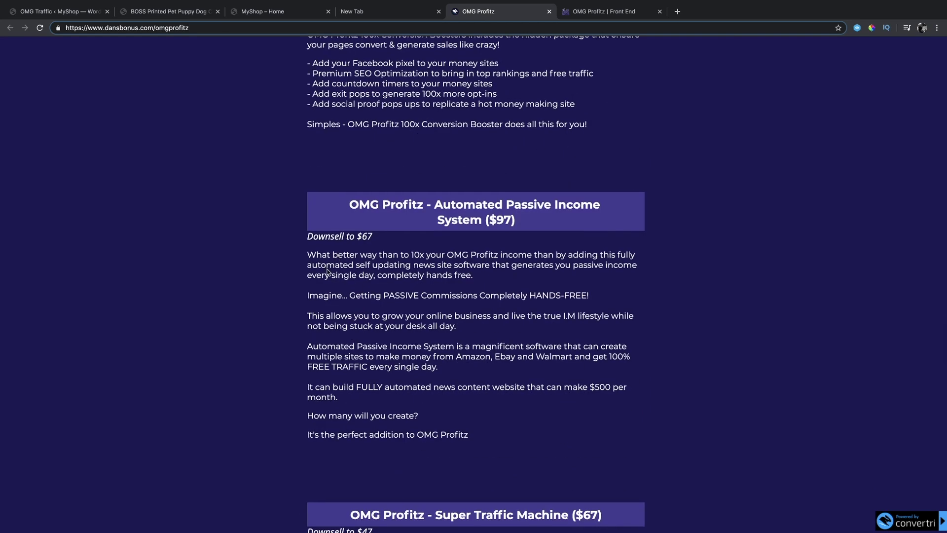
scroll(330, 266, "down", 3)
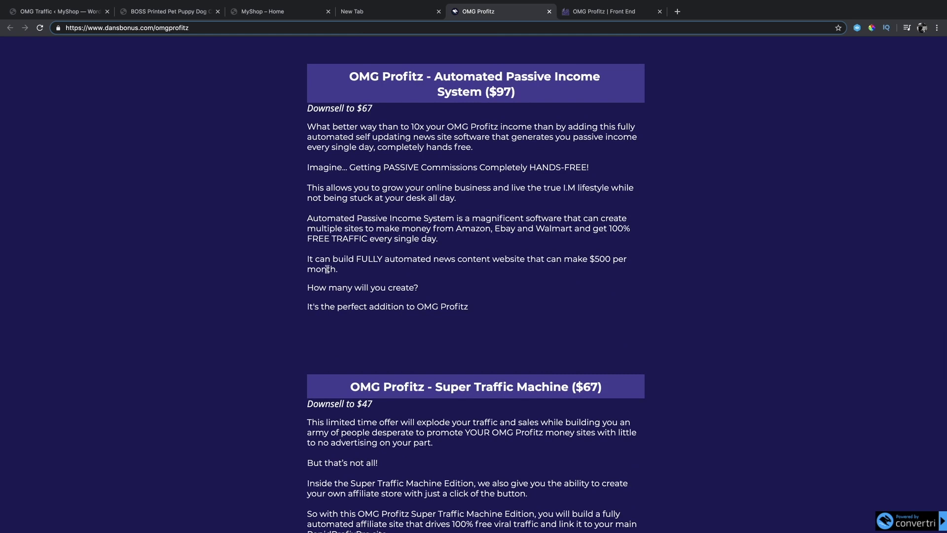
Scroll through Super Traffic Machine and the License Rights ($167) offer toward Dan Bradley's exclusive bonuses
scroll(328, 269, "down", 5)
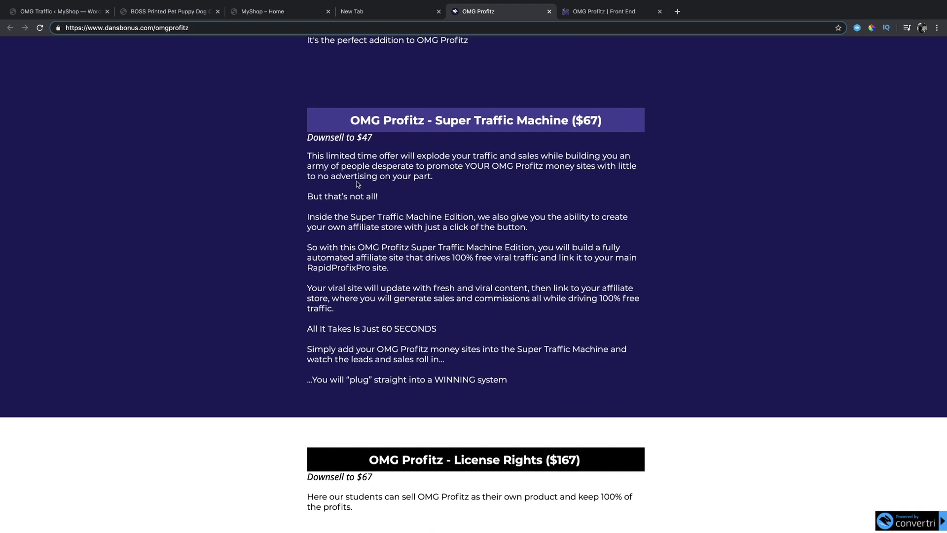
scroll(388, 261, "down", 1)
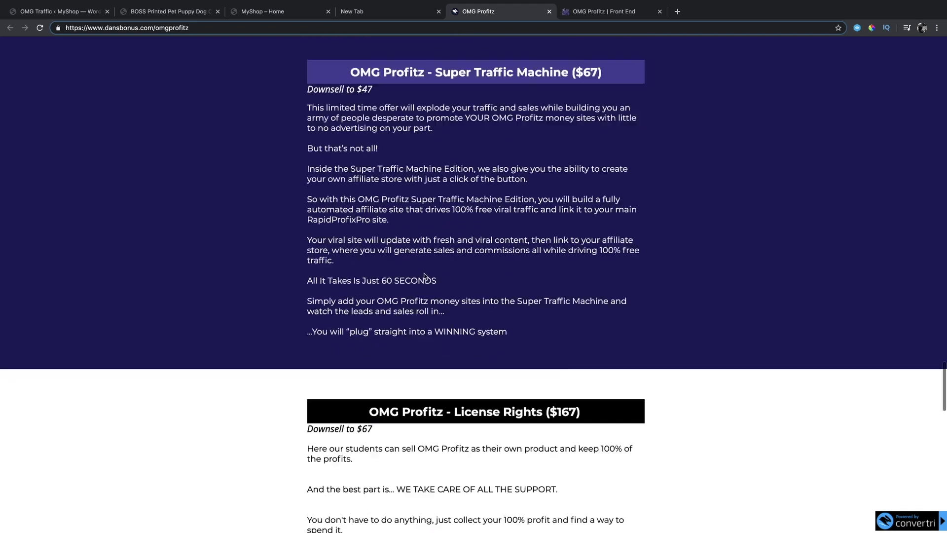
scroll(425, 275, "down", 6)
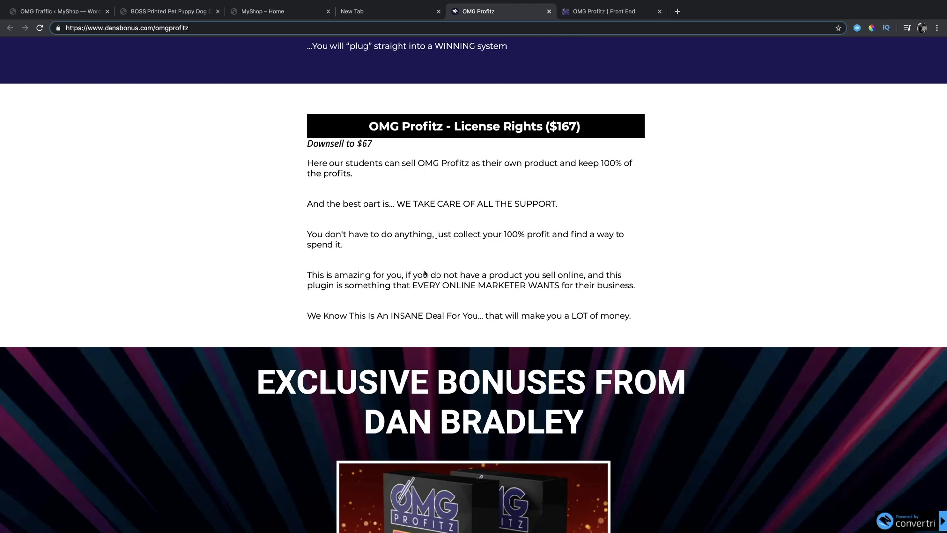
scroll(424, 273, "down", 1)
scroll(422, 273, "down", 1)
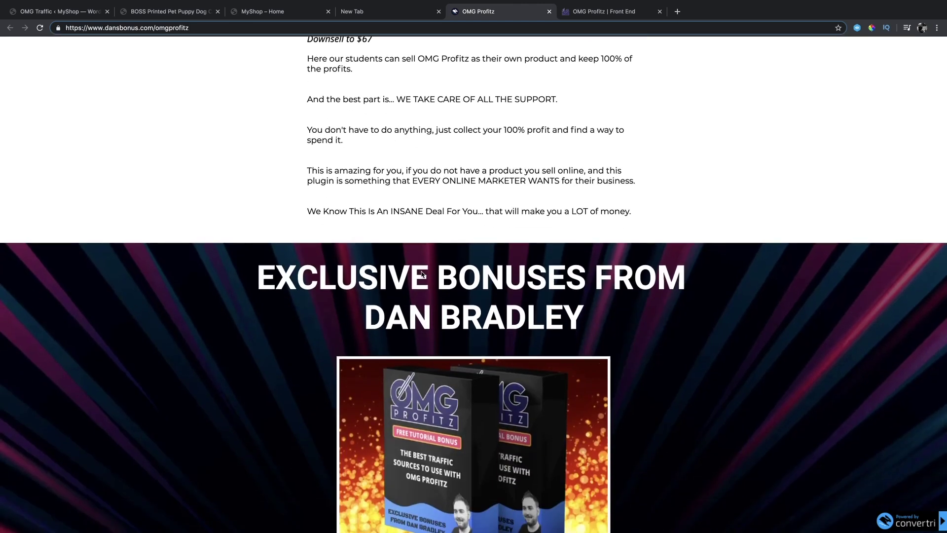
scroll(422, 274, "up", 5)
Scroll up and down through the upsell offers, bonuses and footer again
scroll(422, 273, "up", 3)
scroll(422, 273, "up", 1)
scroll(422, 275, "up", 5)
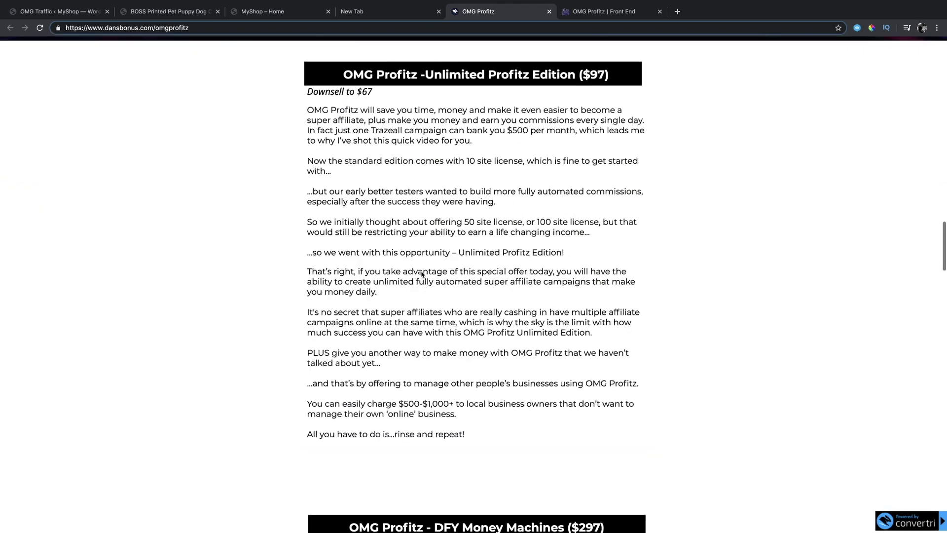
scroll(423, 275, "up", 4)
scroll(422, 275, "up", 4)
scroll(422, 274, "down", 6)
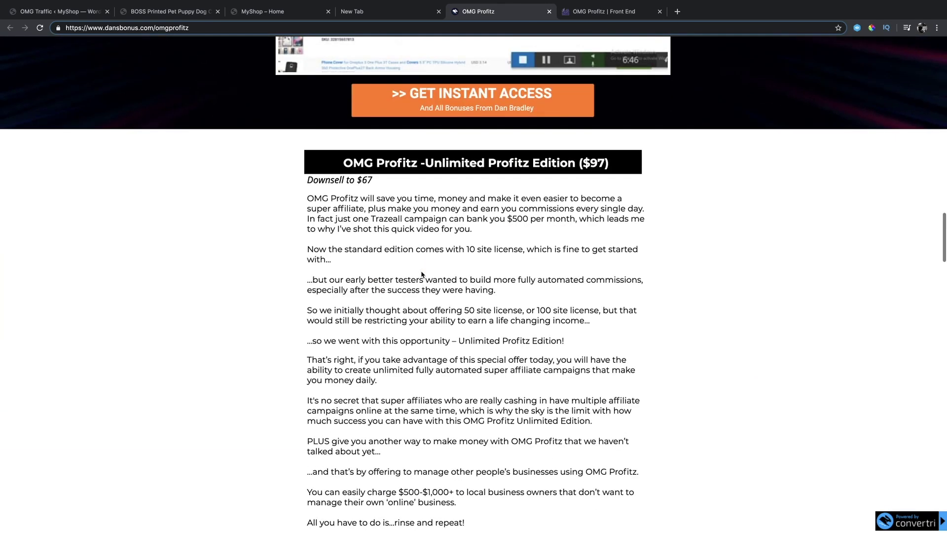
scroll(422, 275, "down", 3)
scroll(423, 275, "down", 3)
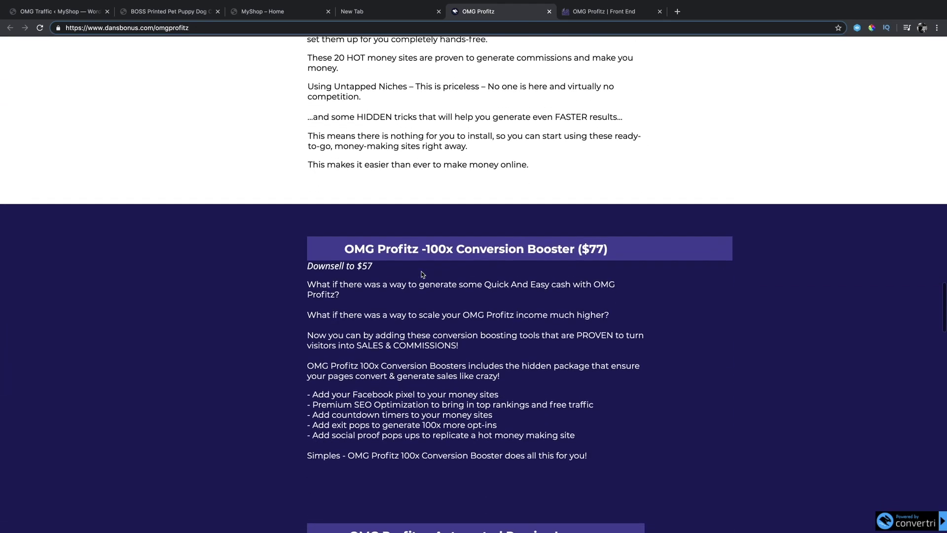
scroll(423, 274, "down", 3)
scroll(423, 274, "up", 1)
scroll(423, 275, "up", 5)
scroll(422, 274, "down", 10)
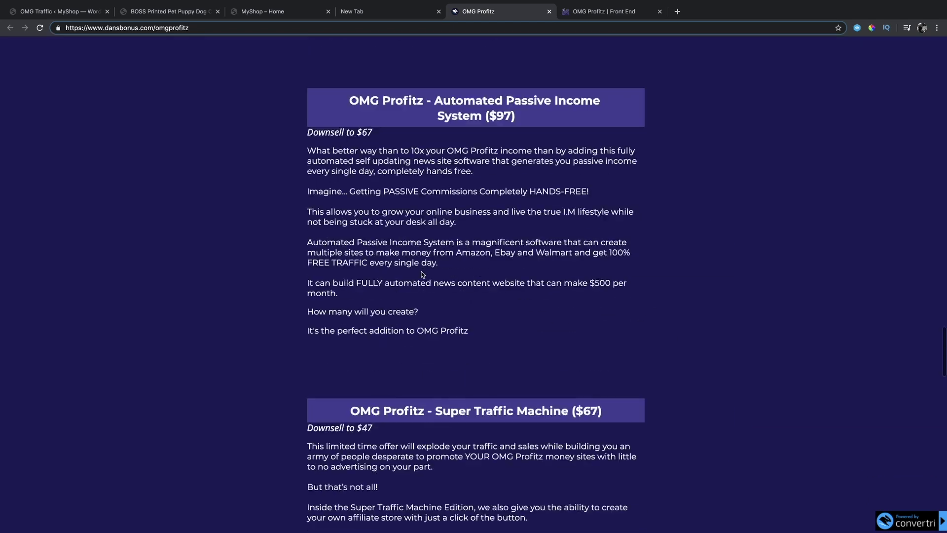
scroll(423, 274, "down", 3)
scroll(423, 275, "down", 3)
scroll(422, 275, "up", 6)
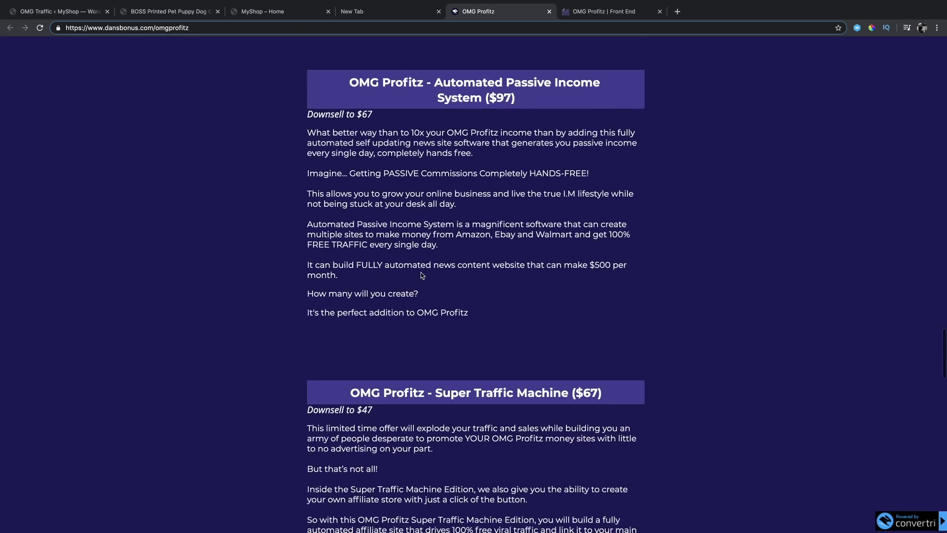
scroll(423, 275, "down", 10)
scroll(421, 275, "down", 4)
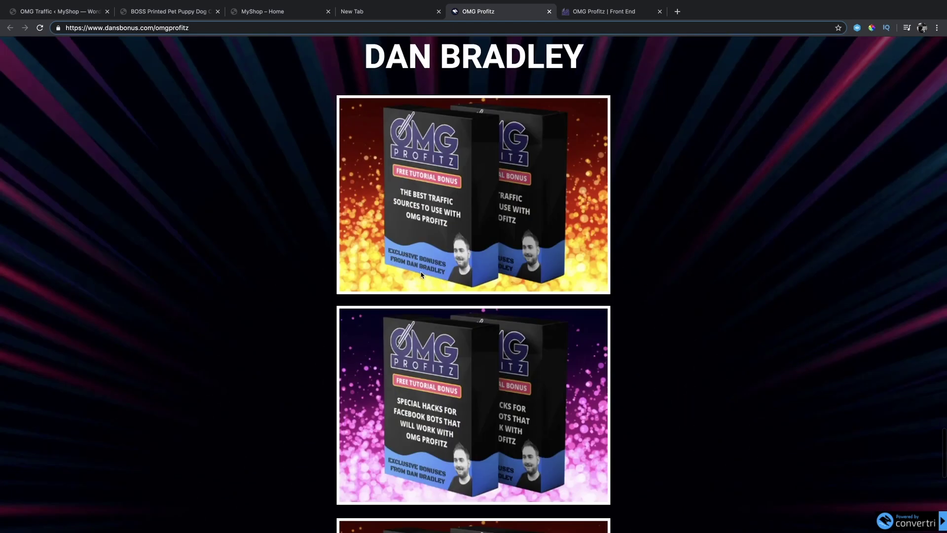
scroll(422, 275, "down", 4)
scroll(422, 275, "down", 8)
Scroll back up to the three-step launch instructions and the 'Who Is It For?' section
scroll(422, 275, "up", 1)
scroll(422, 275, "up", 20)
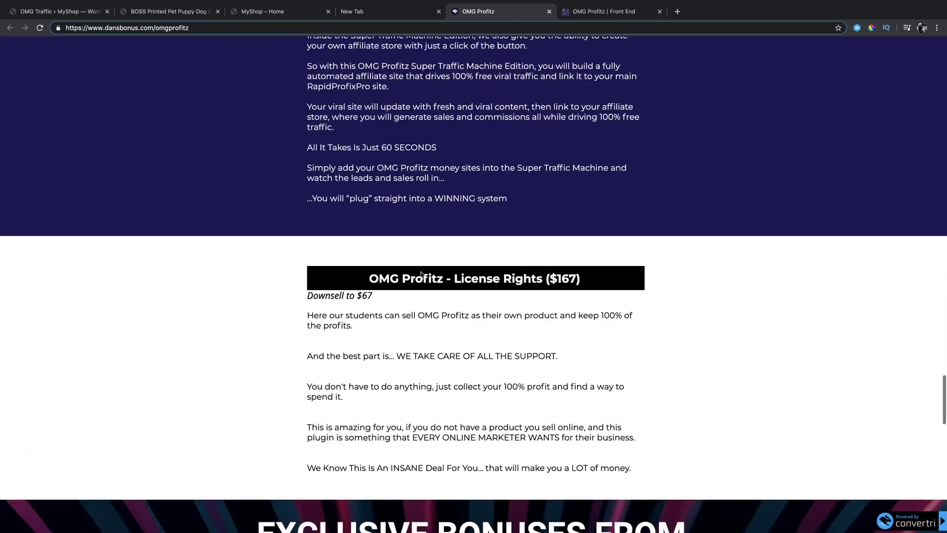
scroll(422, 275, "up", 6)
scroll(422, 275, "up", 8)
scroll(423, 275, "up", 2)
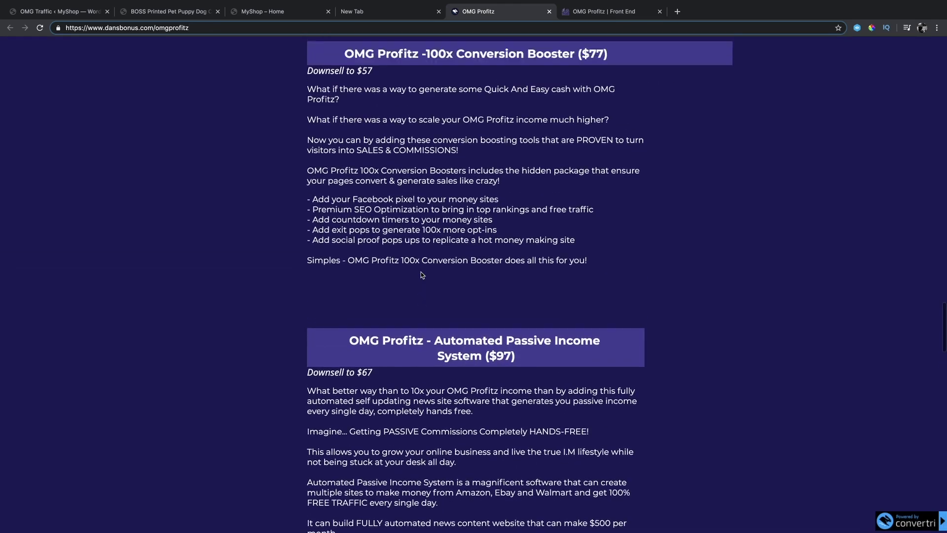
scroll(422, 275, "up", 5)
scroll(422, 274, "up", 2)
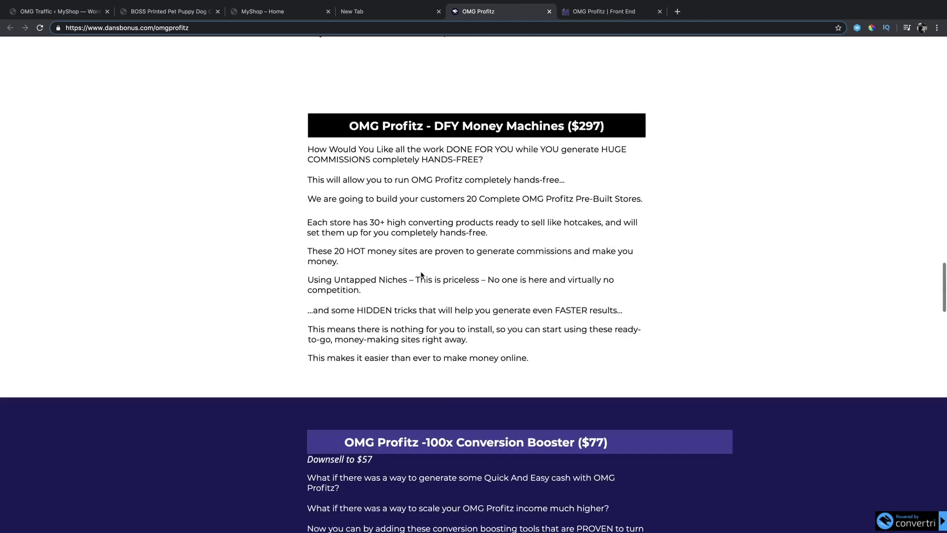
scroll(422, 274, "up", 10)
scroll(421, 273, "up", 1)
scroll(421, 272, "up", 2)
scroll(421, 272, "up", 2)
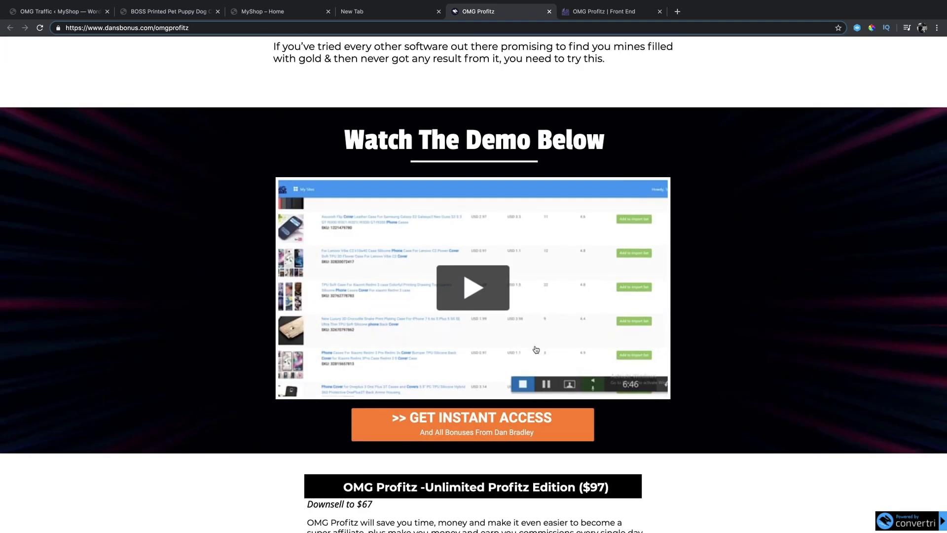
scroll(536, 350, "down", 15)
scroll(537, 350, "down", 12)
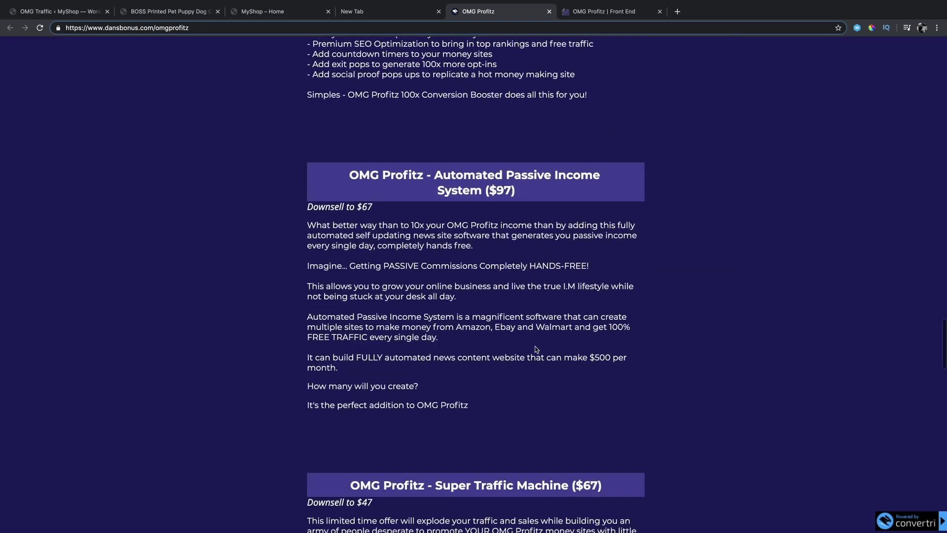
scroll(536, 350, "down", 2)
scroll(536, 350, "down", 20)
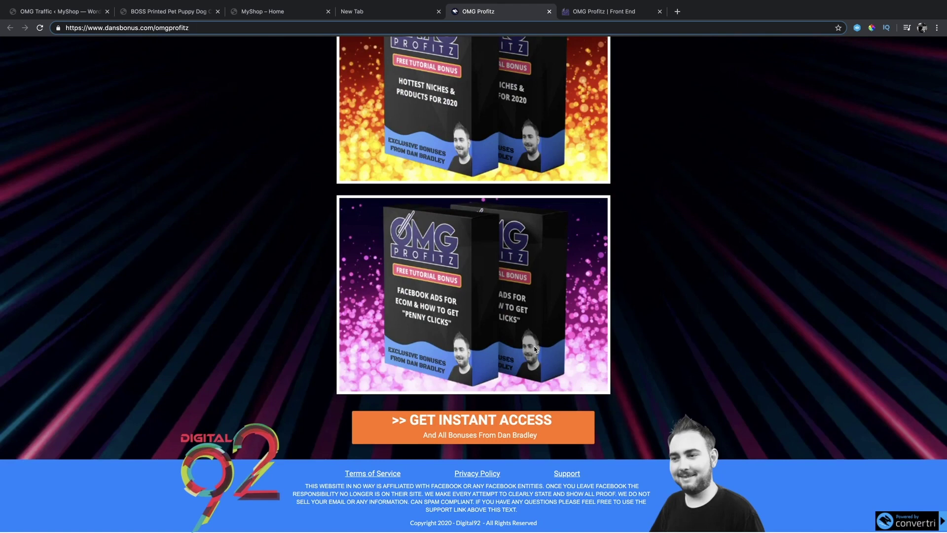
scroll(534, 350, "up", 15)
scroll(534, 349, "up", 10)
scroll(534, 349, "up", 10)
scroll(532, 351, "up", 1)
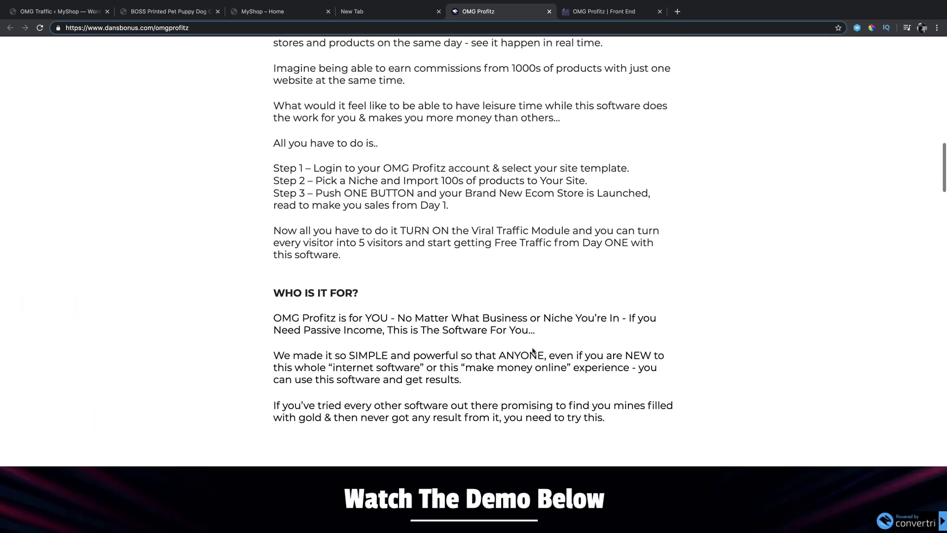